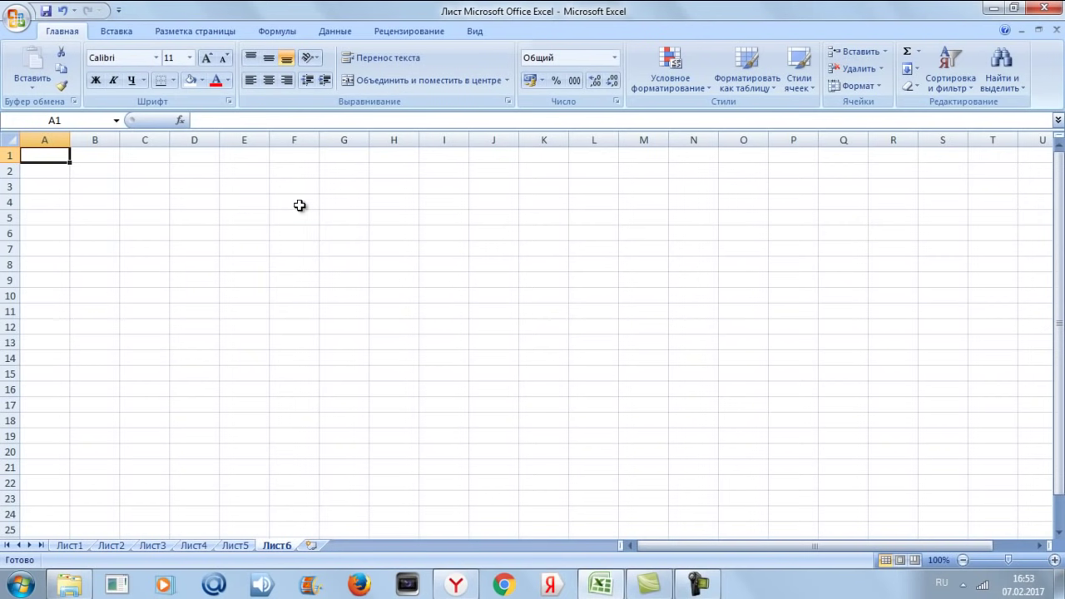
Enter 1 in F4 and the formula =F4+1 in G4 so it shows 2
click(300, 205)
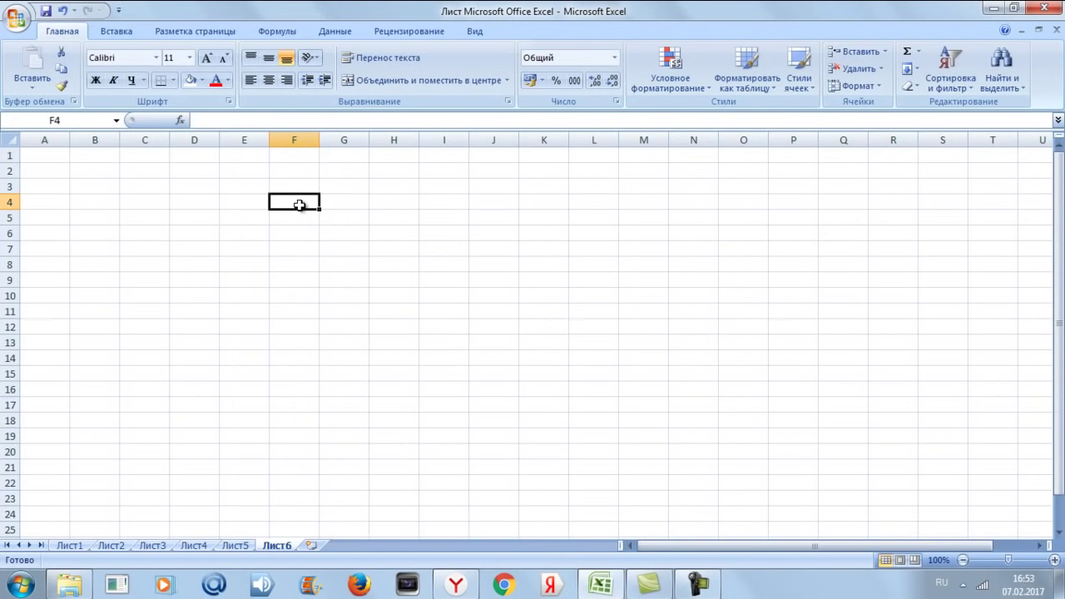
text(1)
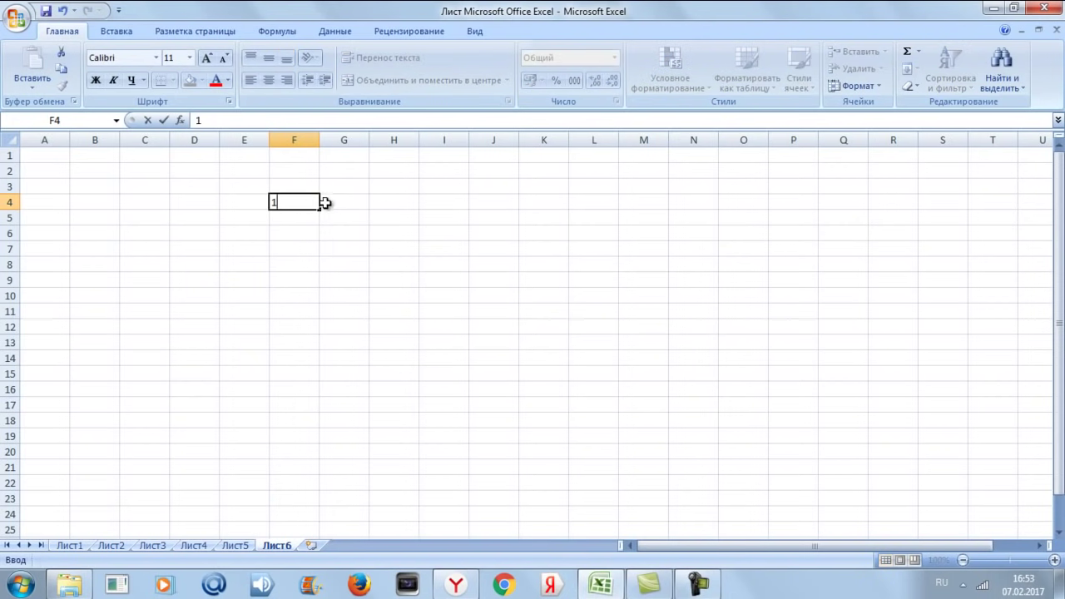
click(331, 204)
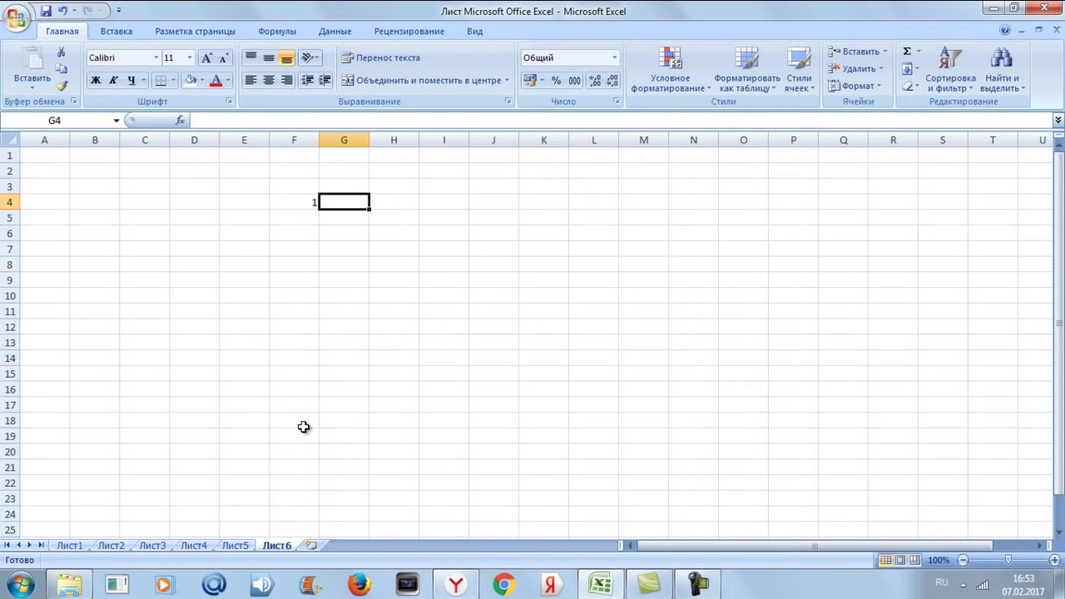
text(=)
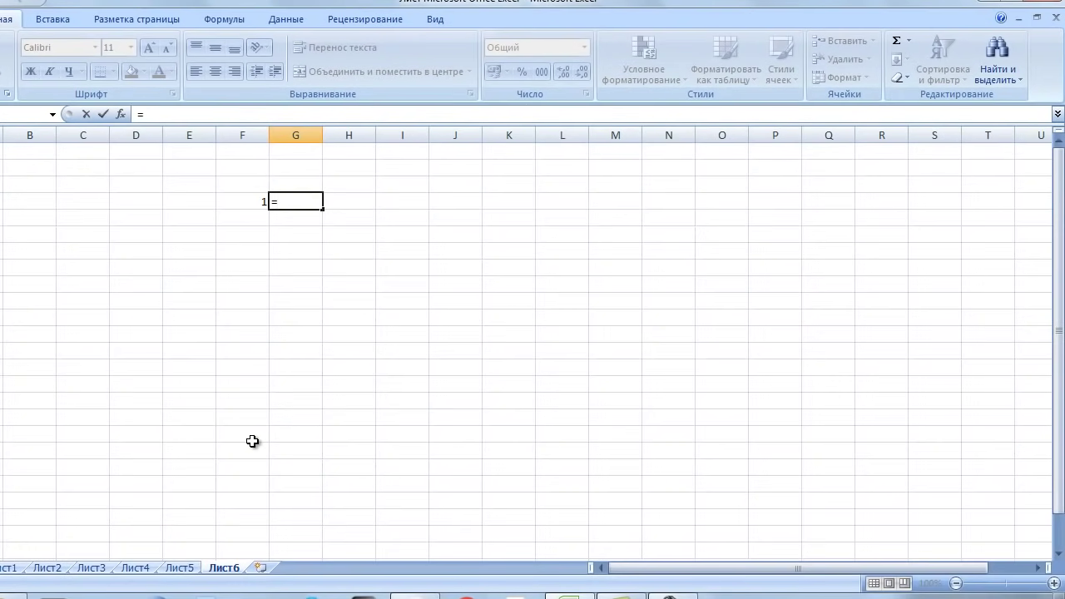
click(251, 203)
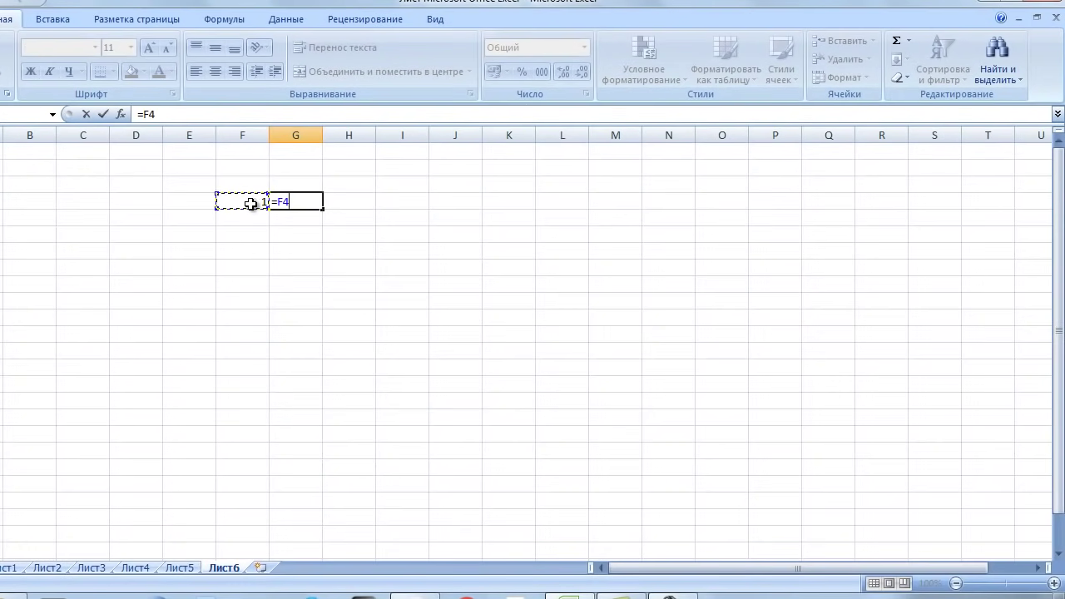
text(+1)
key(Return)
Fill the G4 day-number formula across row 4 so the days run 1 to 31 through AJ
click(306, 202)
mouse_move(322, 208)
mouse_down()
mouse_move(382, 197)
mouse_move(568, 210)
mouse_move(950, 202)
mouse_up()
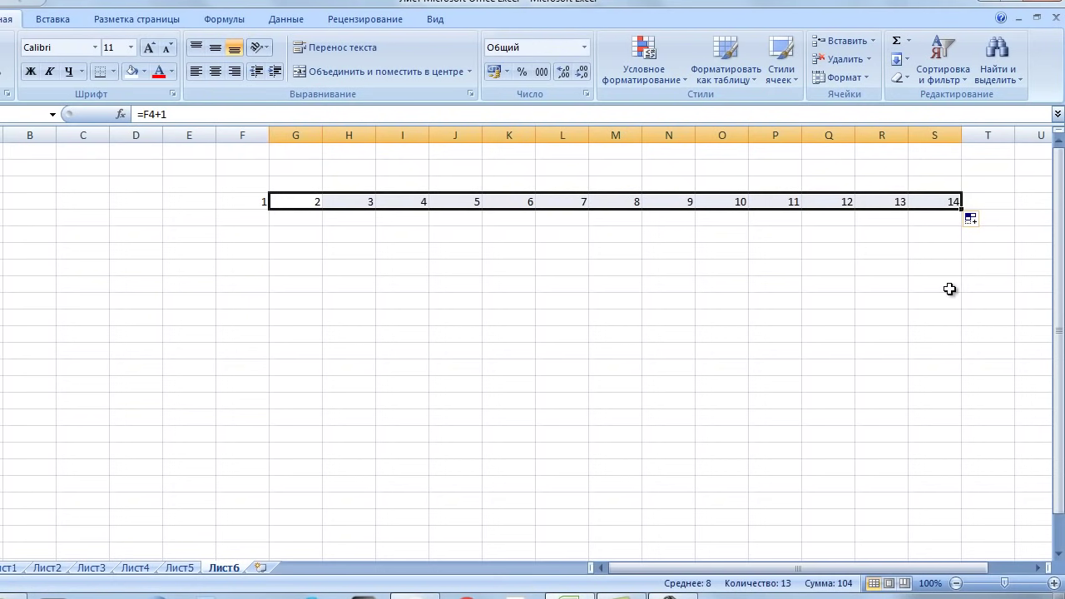
mouse_move(961, 211)
mouse_down()
mouse_move(1046, 206)
mouse_move(1001, 213)
mouse_up()
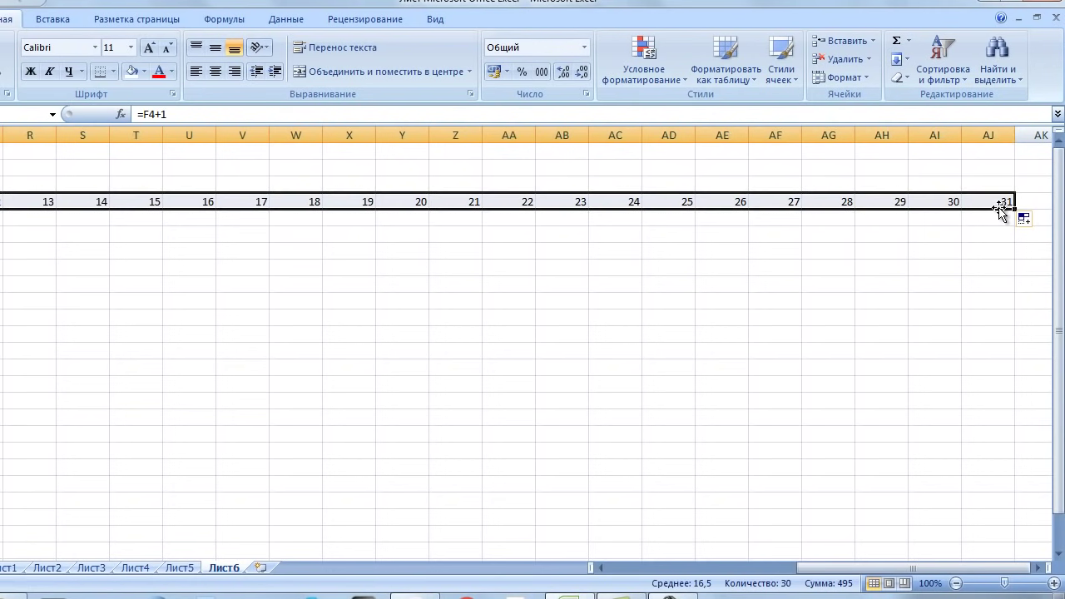
Narrow columns F through AJ to one equal width so all 31 days fit
double_click(961, 135)
mouse_move(954, 133)
mouse_down()
mouse_move(441, 136)
mouse_move(103, 162)
mouse_move(2, 153)
mouse_move(67, 158)
mouse_move(43, 162)
mouse_up()
mouse_move(109, 135)
mouse_down()
mouse_move(140, 135)
mouse_move(127, 136)
mouse_up()
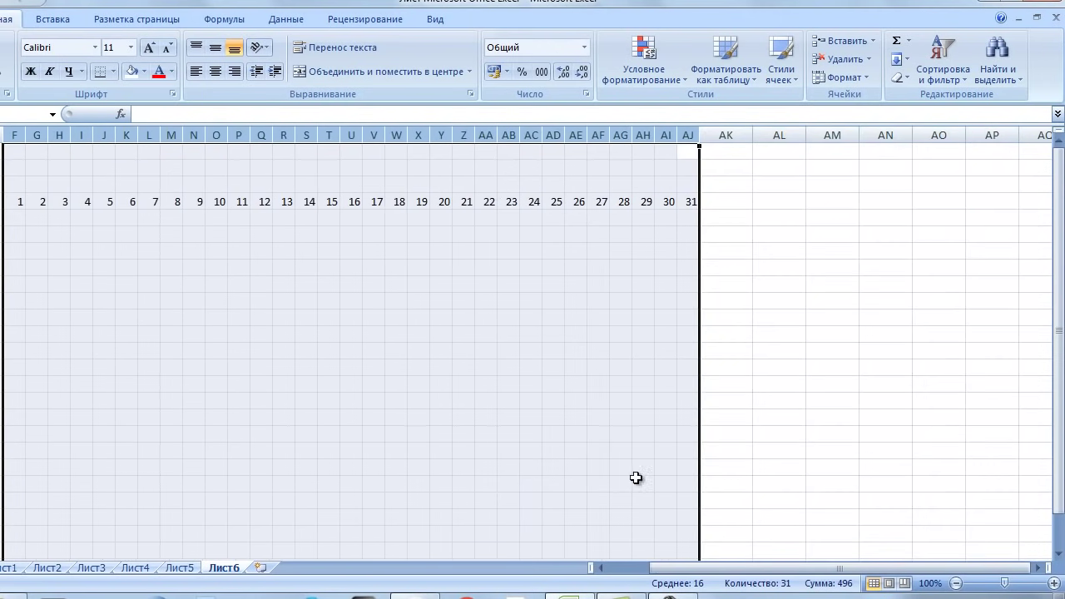
drag(768, 569, 702, 568)
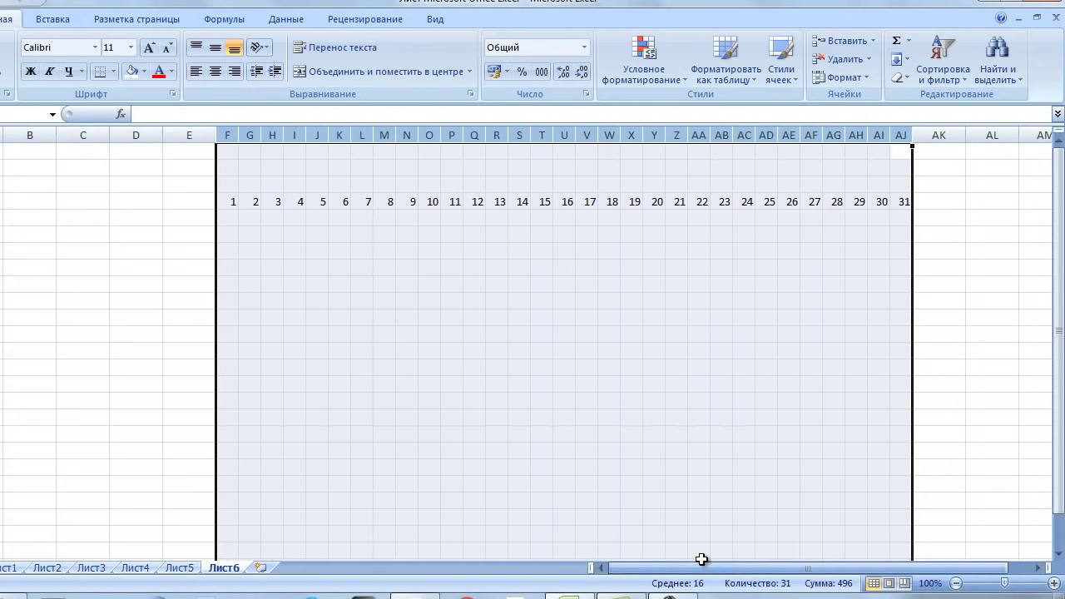
Enter the legend labels выходной, отпуск and больничный in column D below the table
click(632, 417)
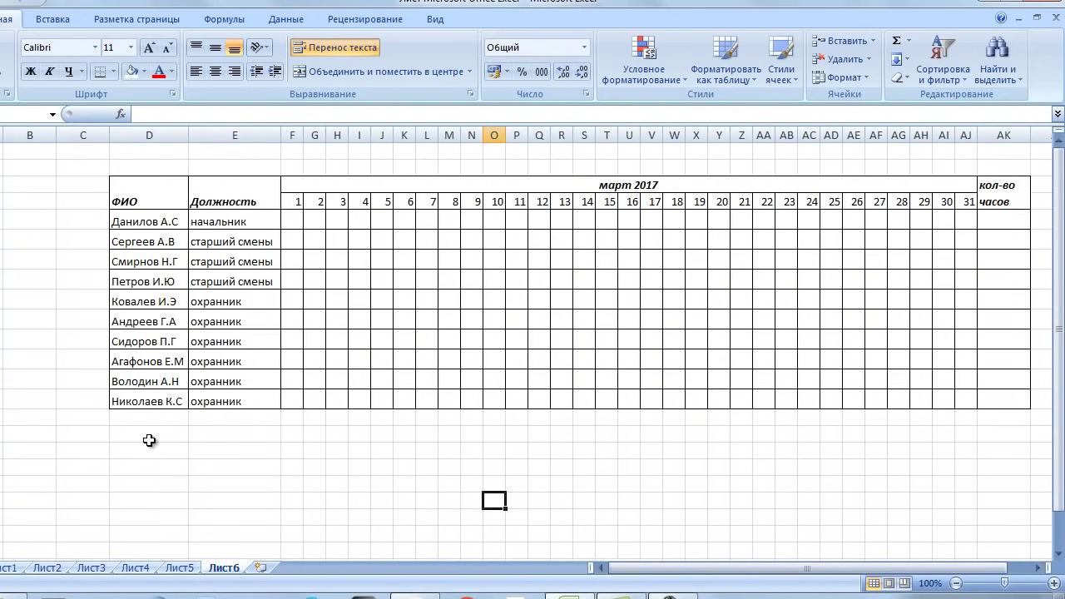
click(149, 440)
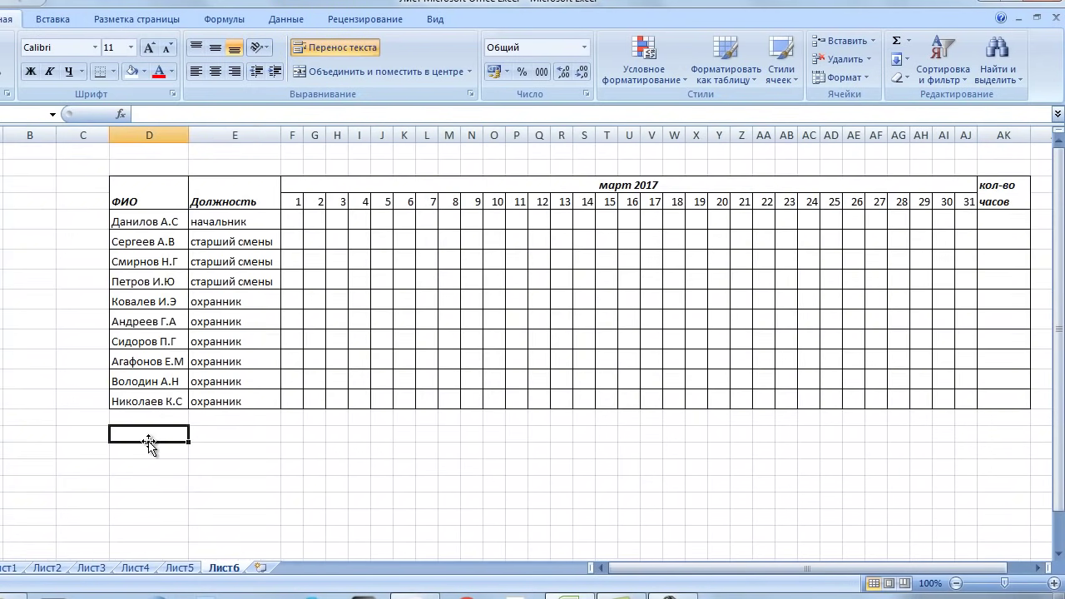
text(выходной)
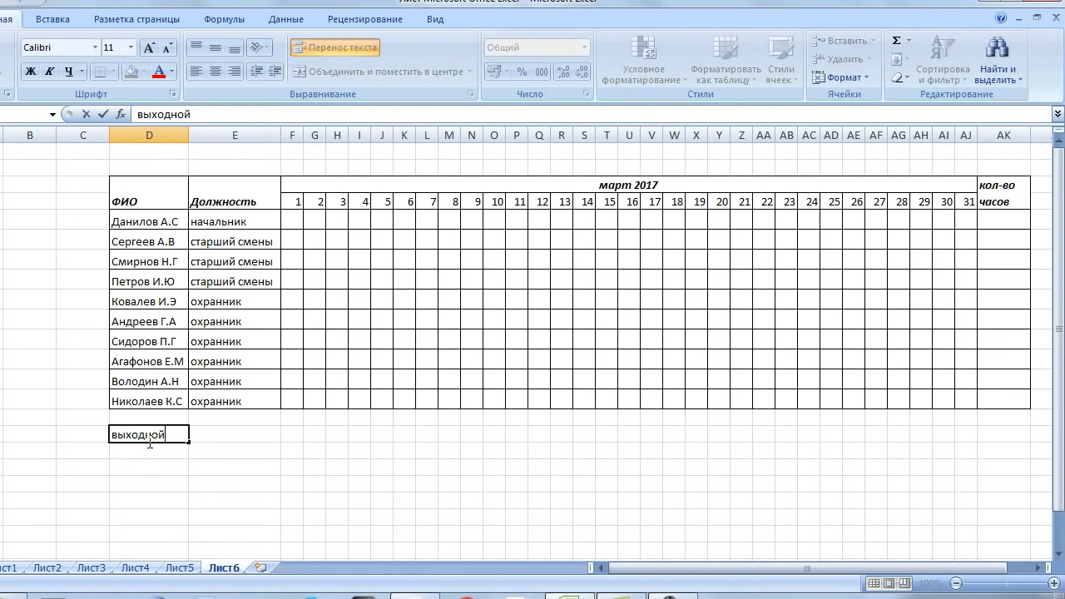
key(Return)
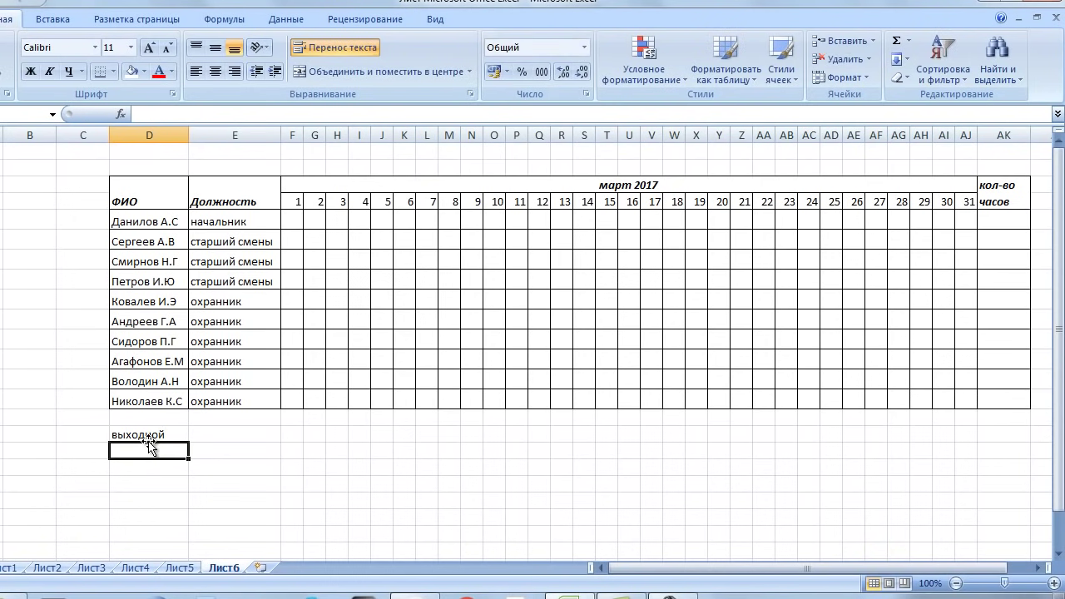
text(от)
key(Return)
text(больничный)
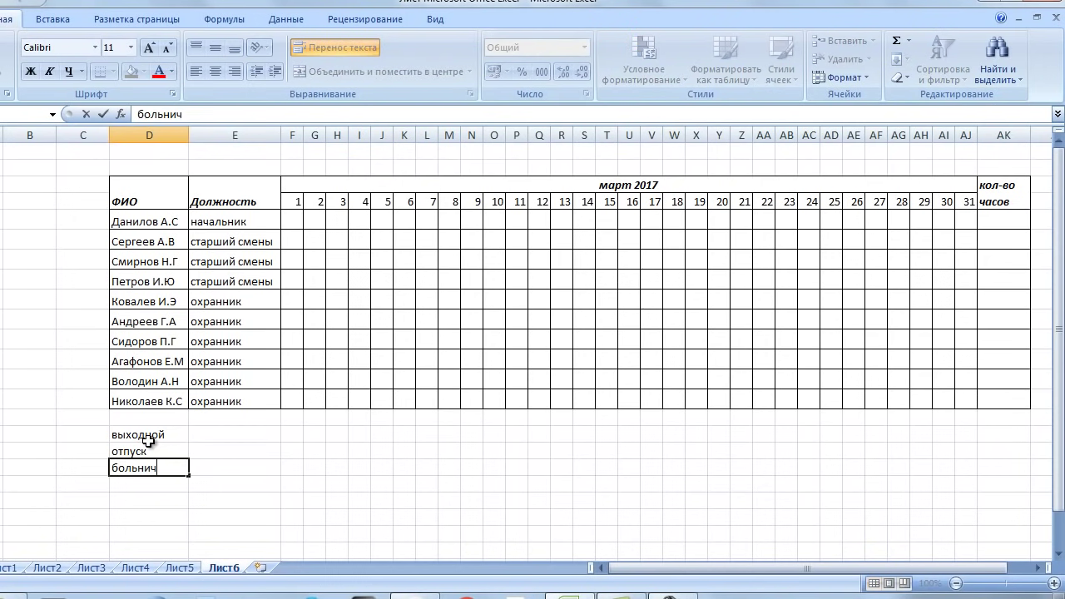
Fill the column E cells beside the labels green, yellow and red
click(204, 435)
click(145, 73)
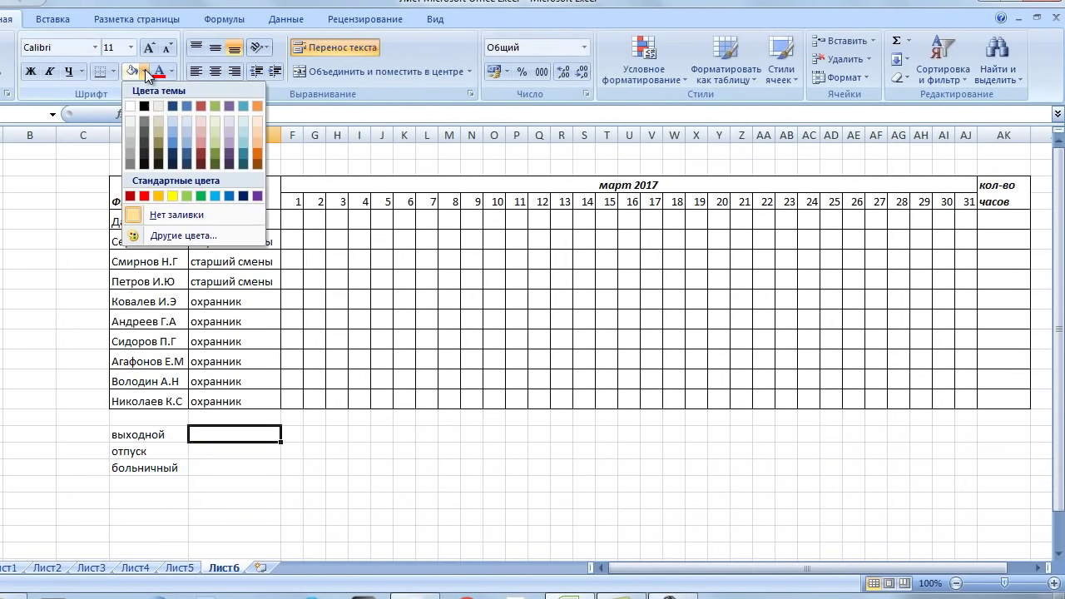
click(187, 200)
click(208, 451)
click(147, 73)
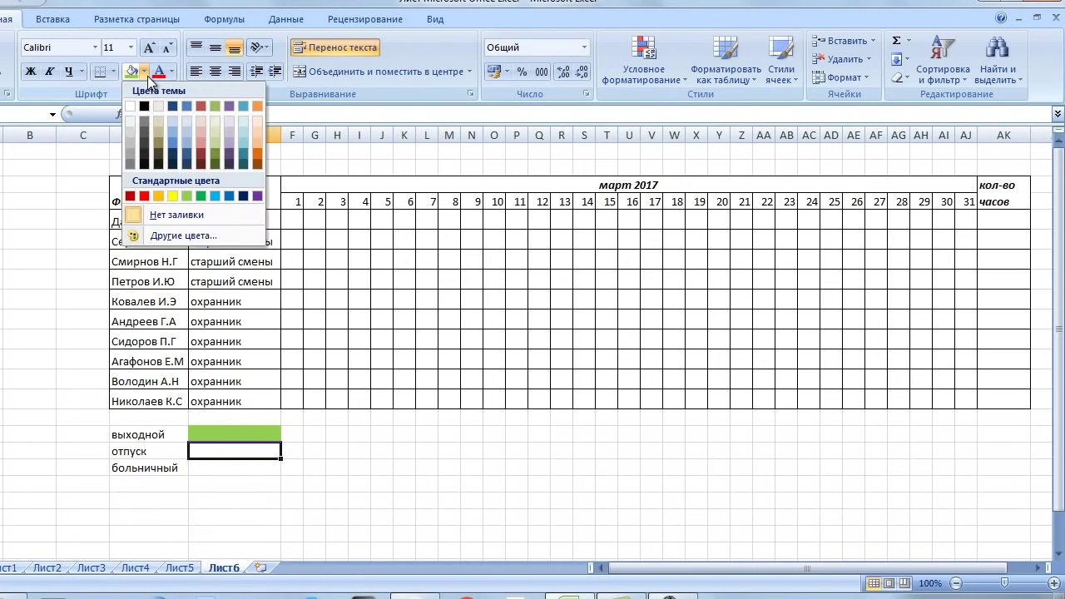
click(169, 196)
click(238, 465)
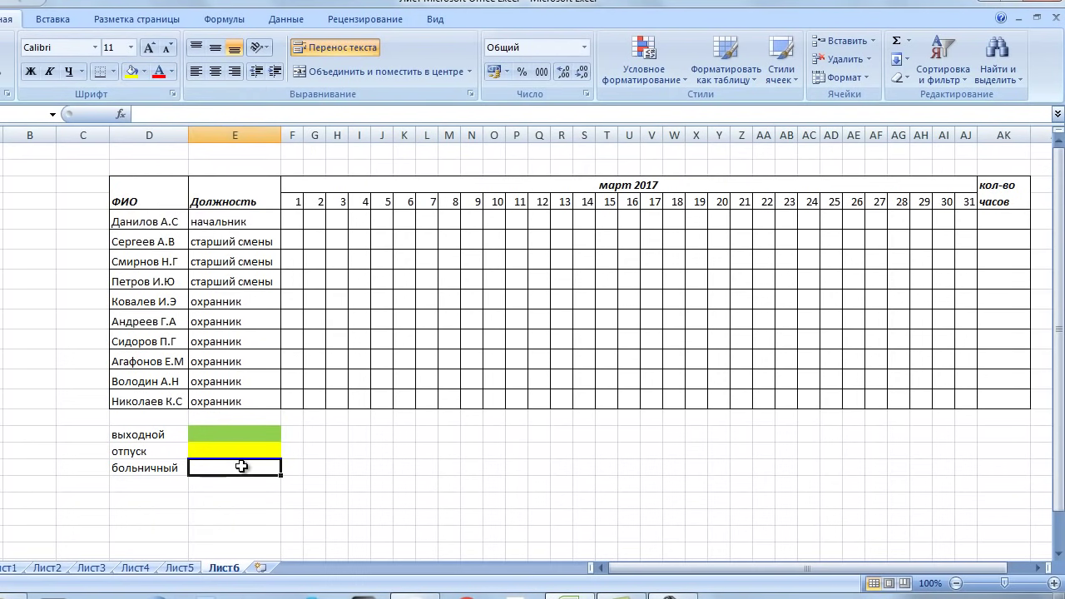
click(147, 74)
click(144, 195)
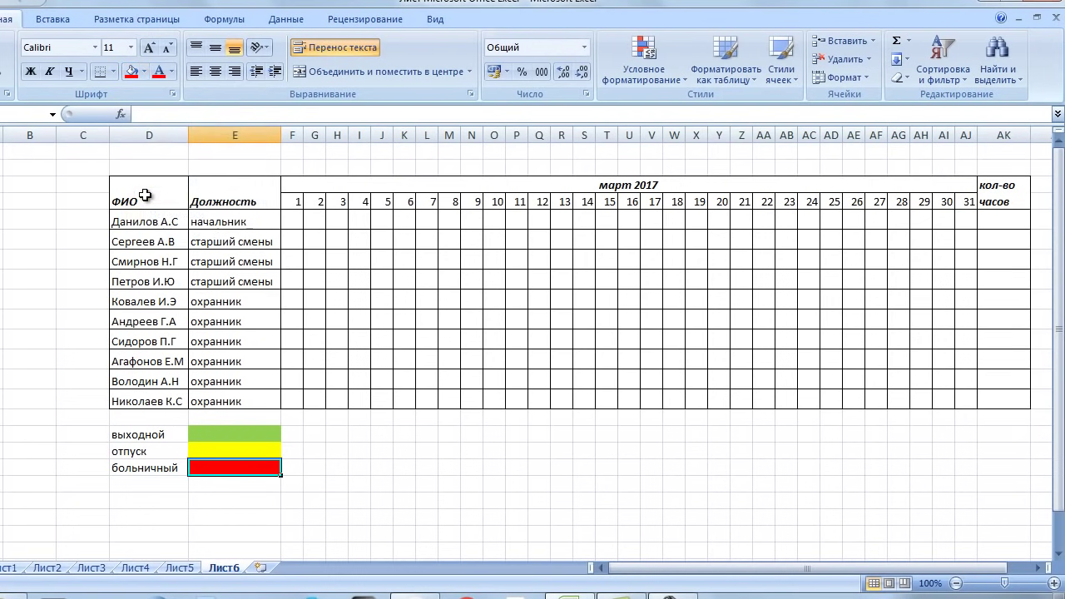
drag(147, 434, 204, 466)
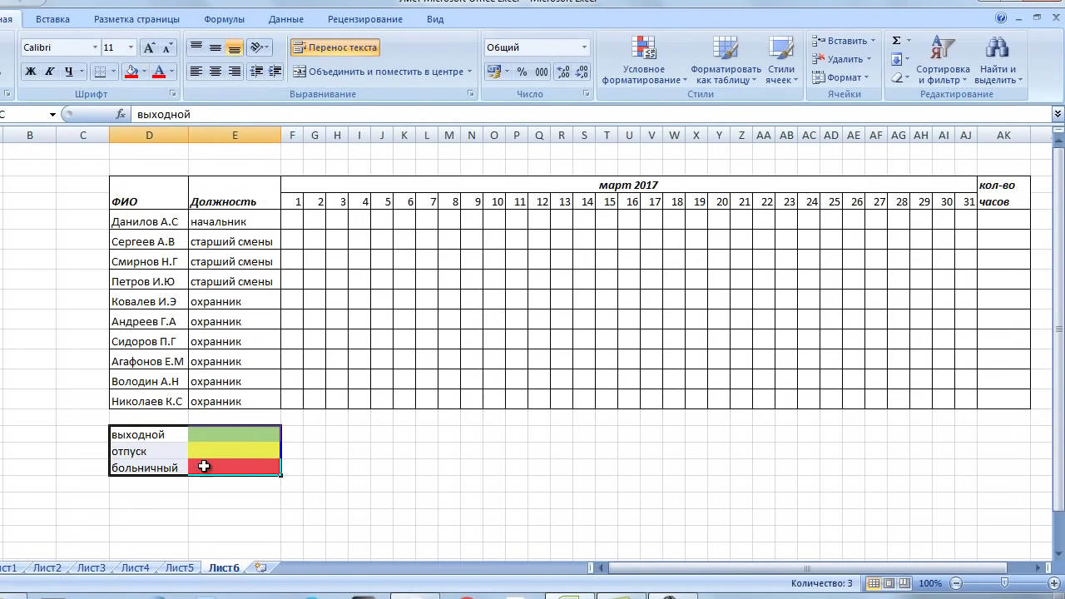
Add top, bottom, left, right and inside borders to the legend cells D18:E20 via Format Cells
right_click(204, 467)
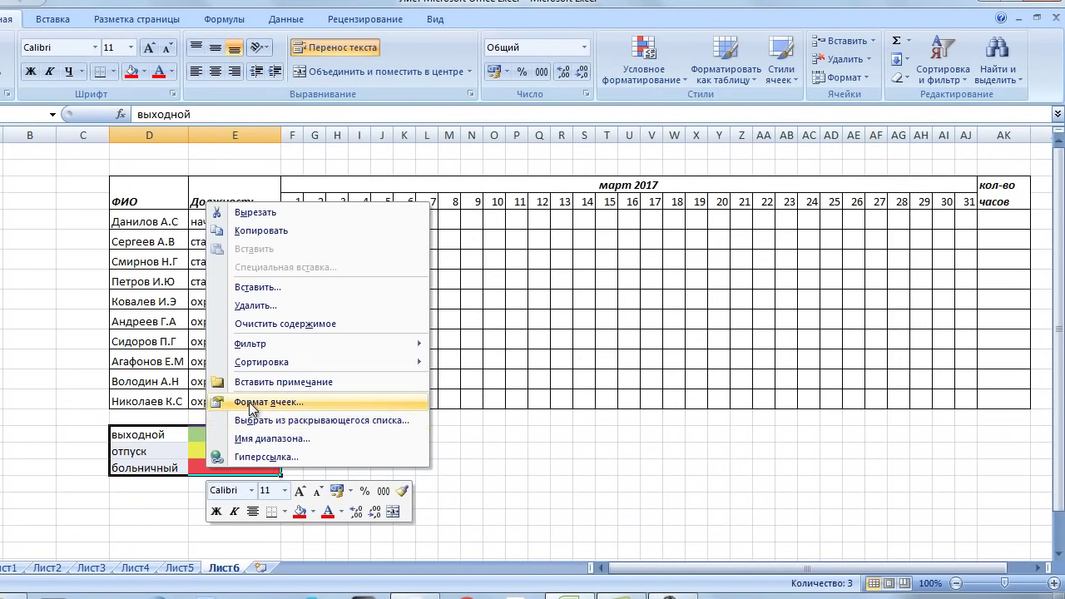
click(256, 400)
click(152, 350)
click(152, 379)
click(152, 410)
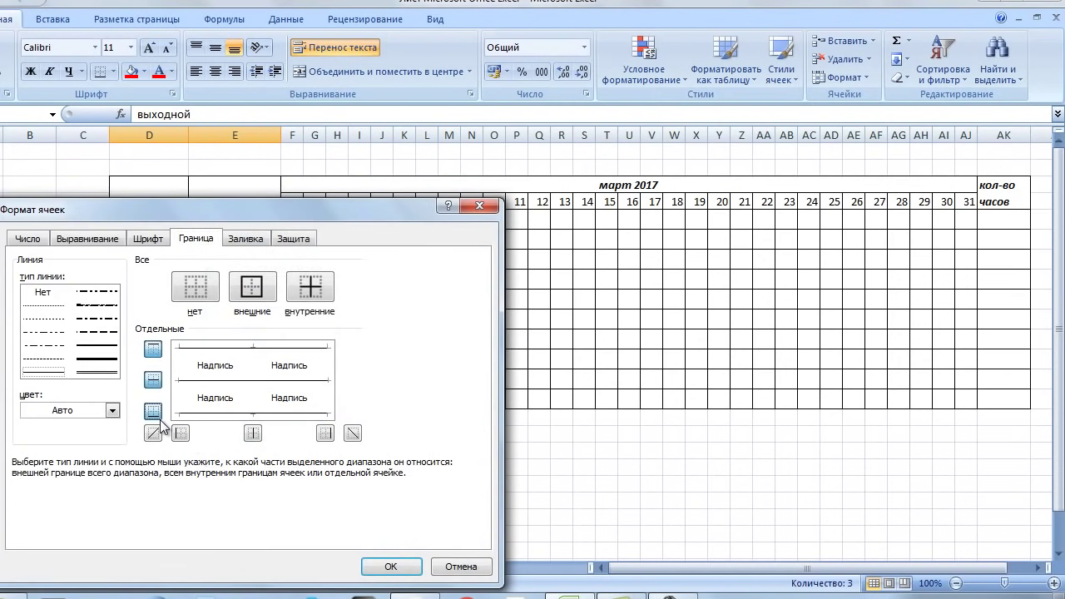
click(181, 432)
click(253, 433)
click(326, 434)
click(398, 566)
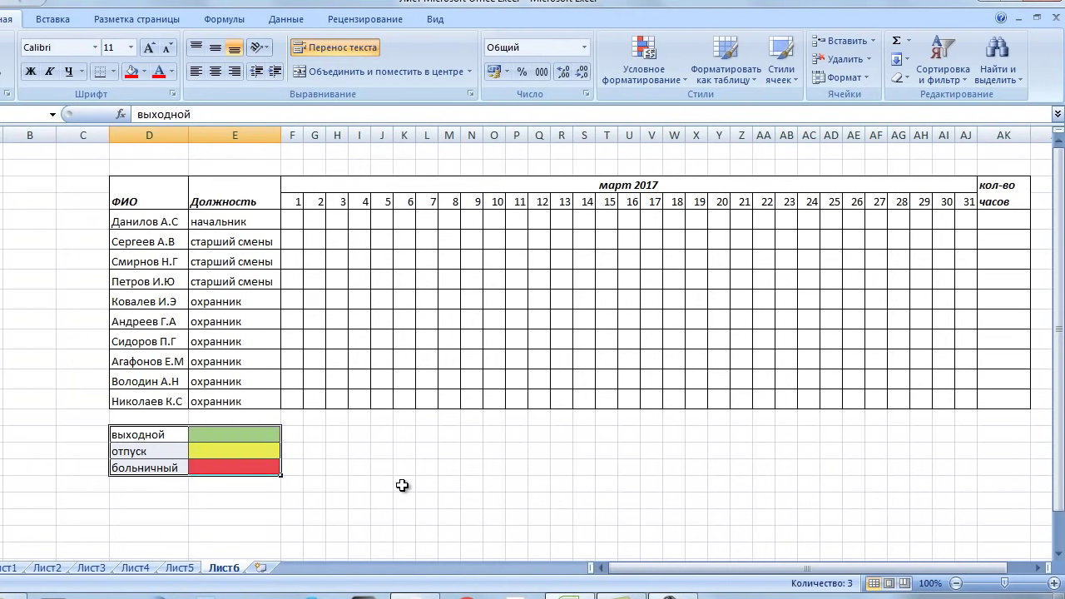
click(401, 485)
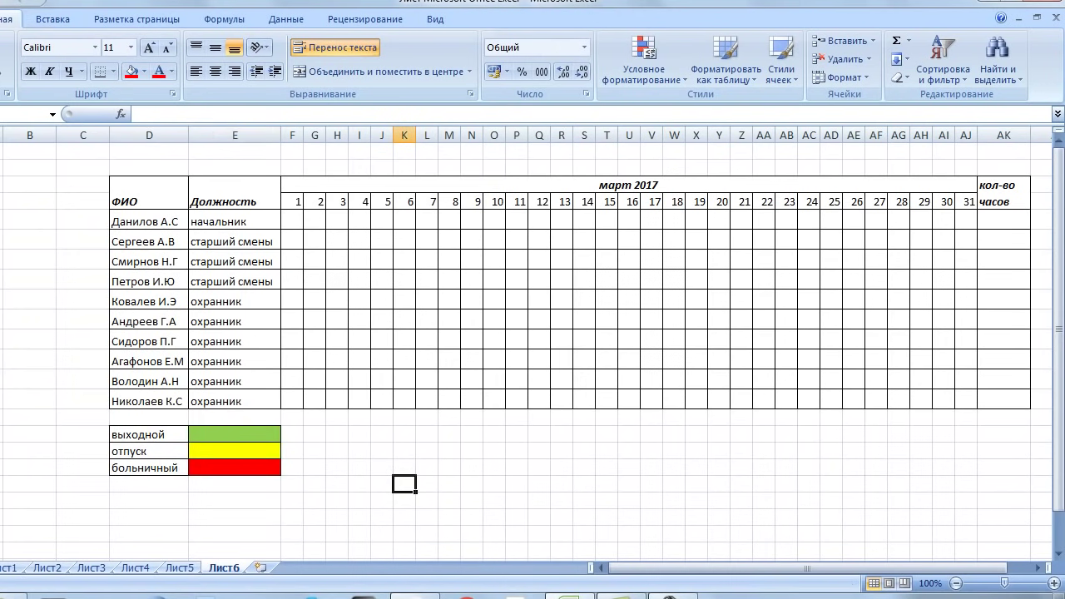
Enter 8 hours on day 1 for the начальник and fill it across days 1–5
click(297, 220)
text(8)
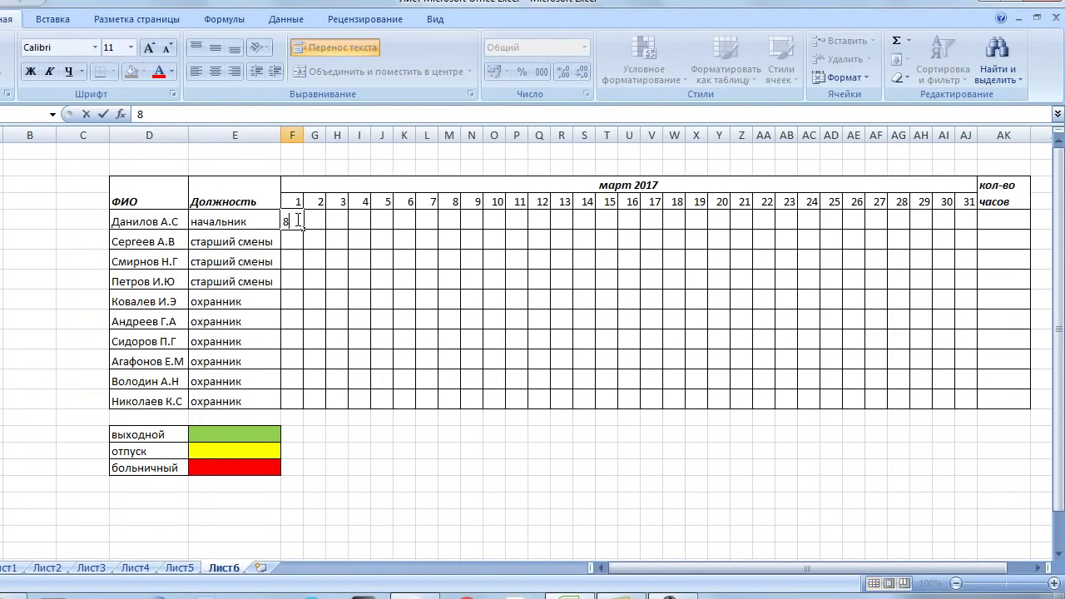
key(Return)
click(296, 220)
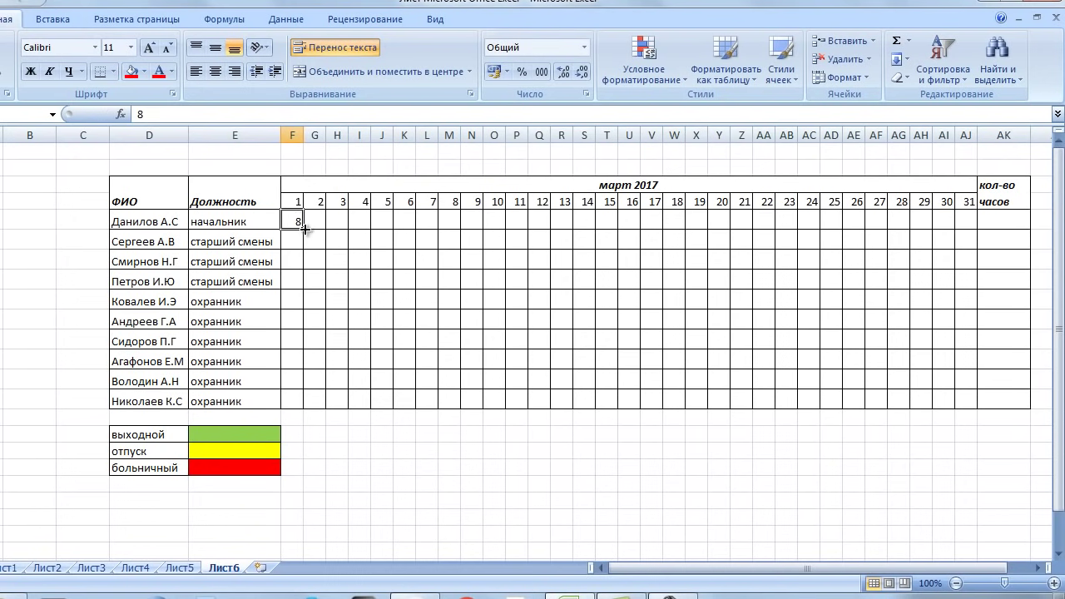
drag(302, 229, 381, 223)
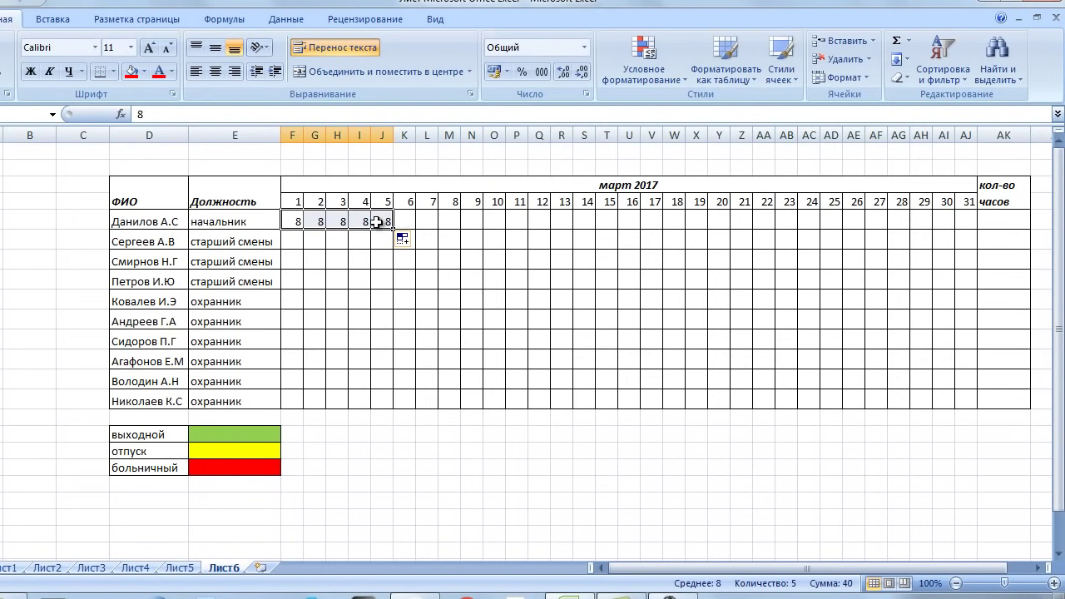
key(ctrl+c)
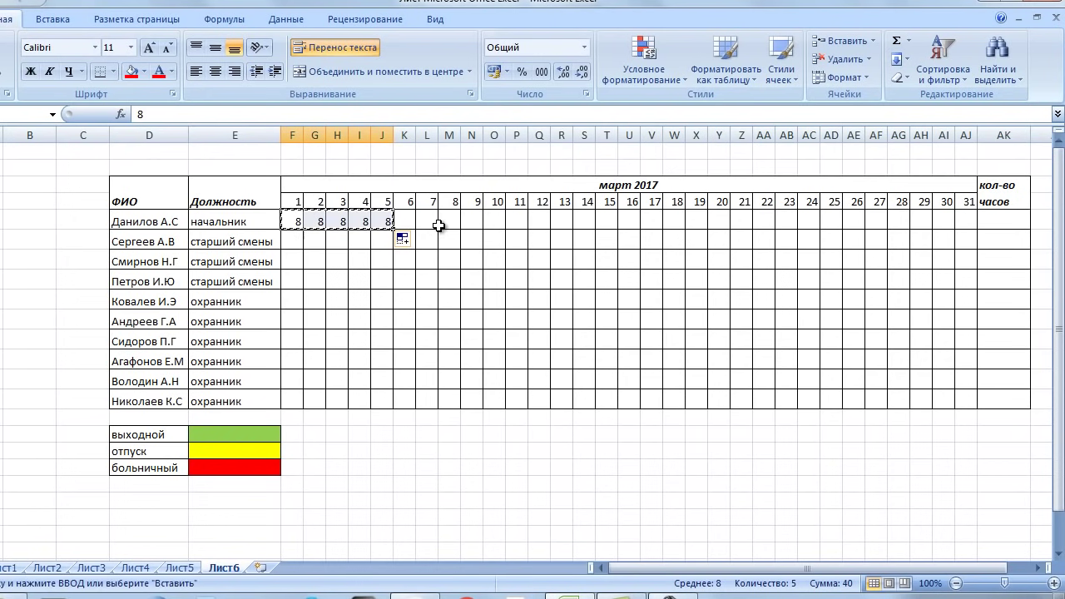
Paste the 8-hour block onto days 8–12, 15–19, 22–26 and 29–31
click(450, 223)
key(ctrl+v)
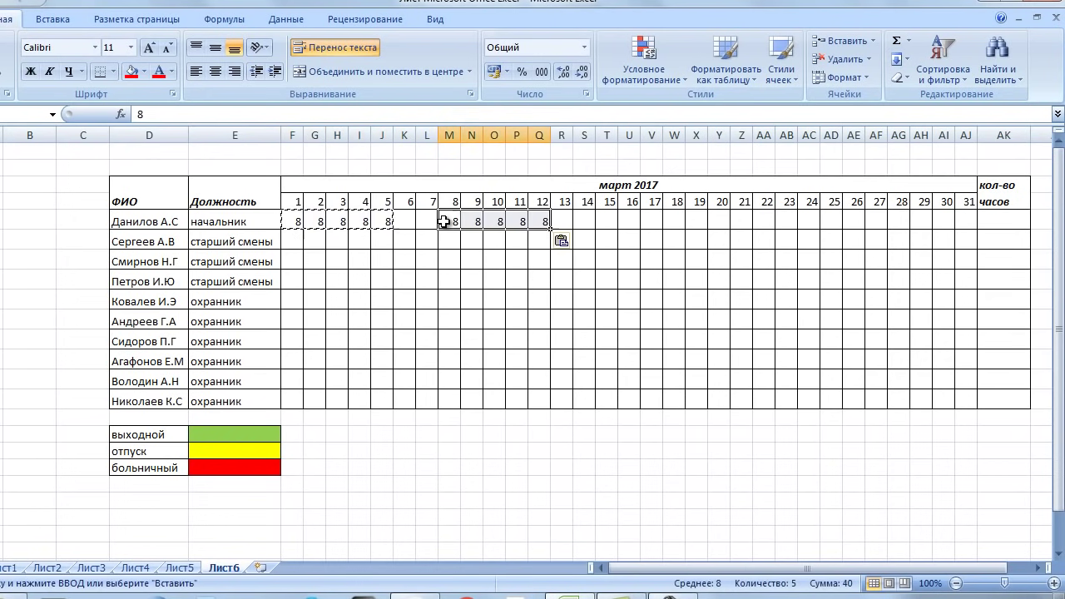
click(606, 222)
key(ctrl+v)
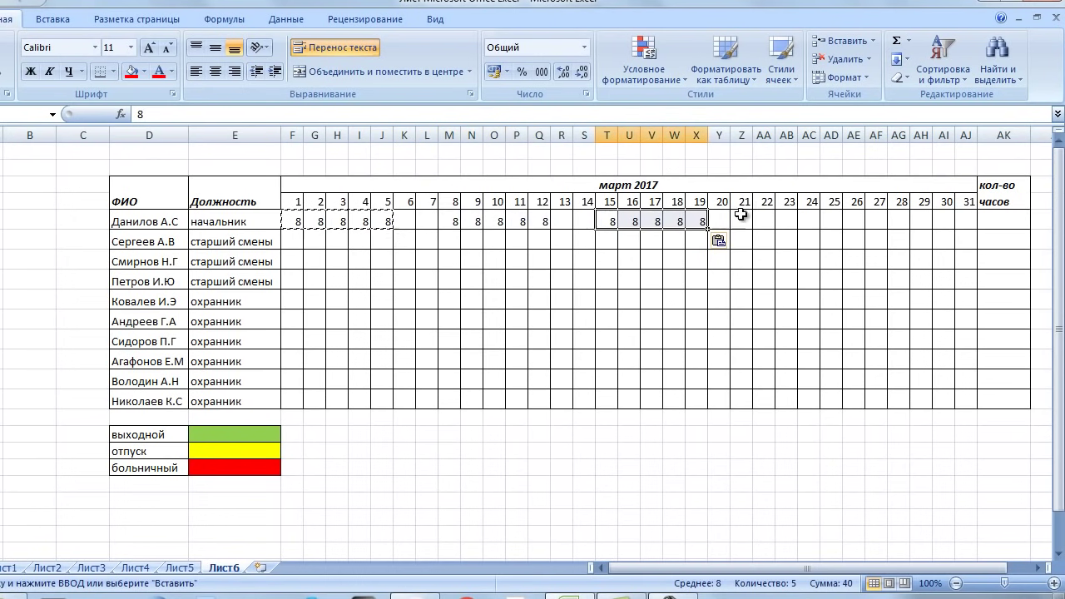
click(764, 220)
key(ctrl+v)
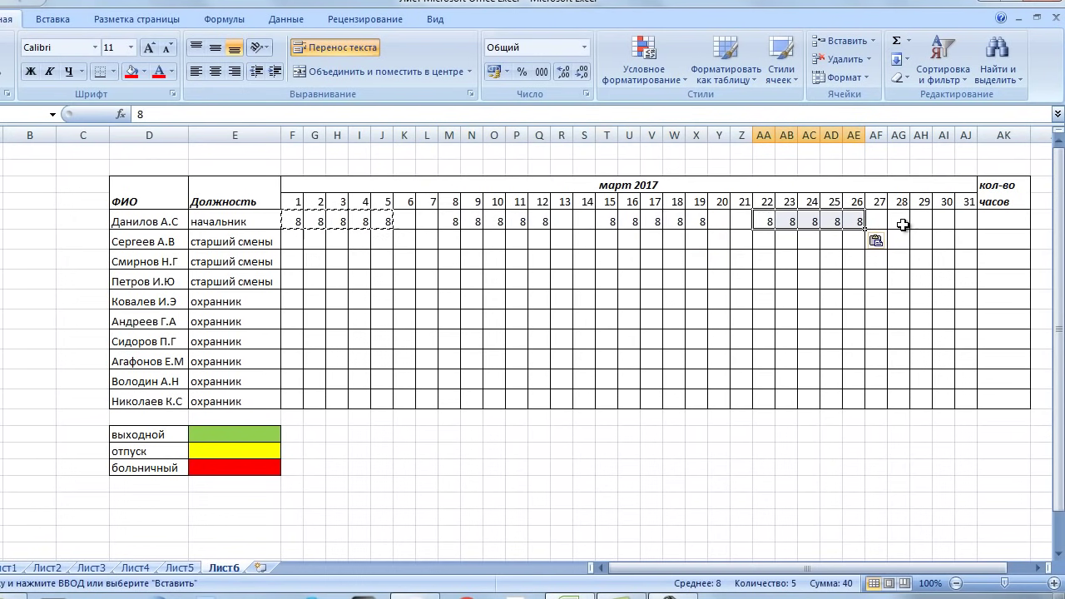
click(921, 222)
key(ctrl+v)
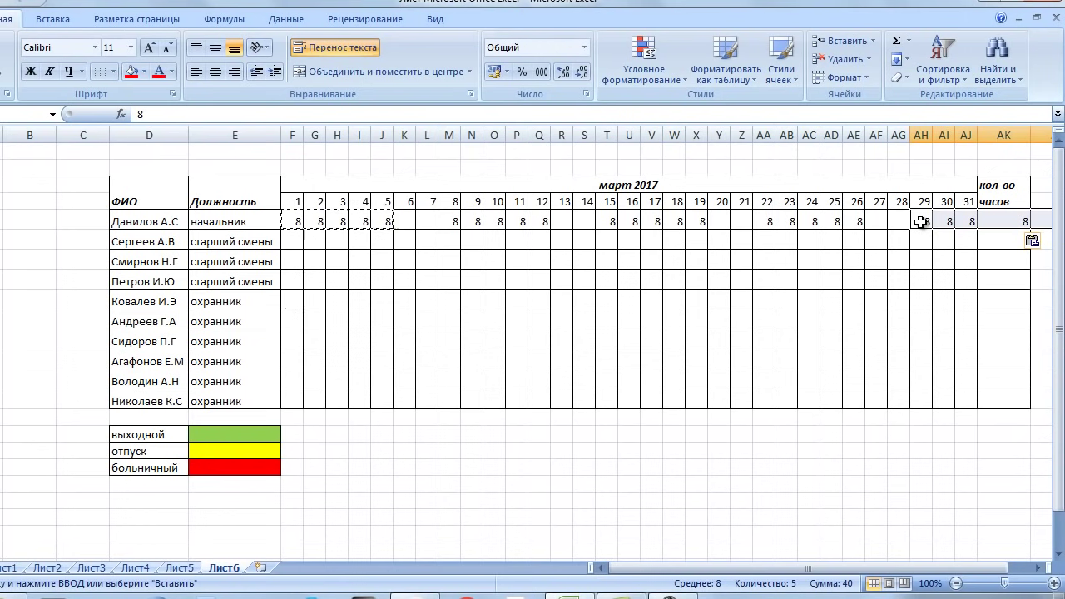
click(942, 269)
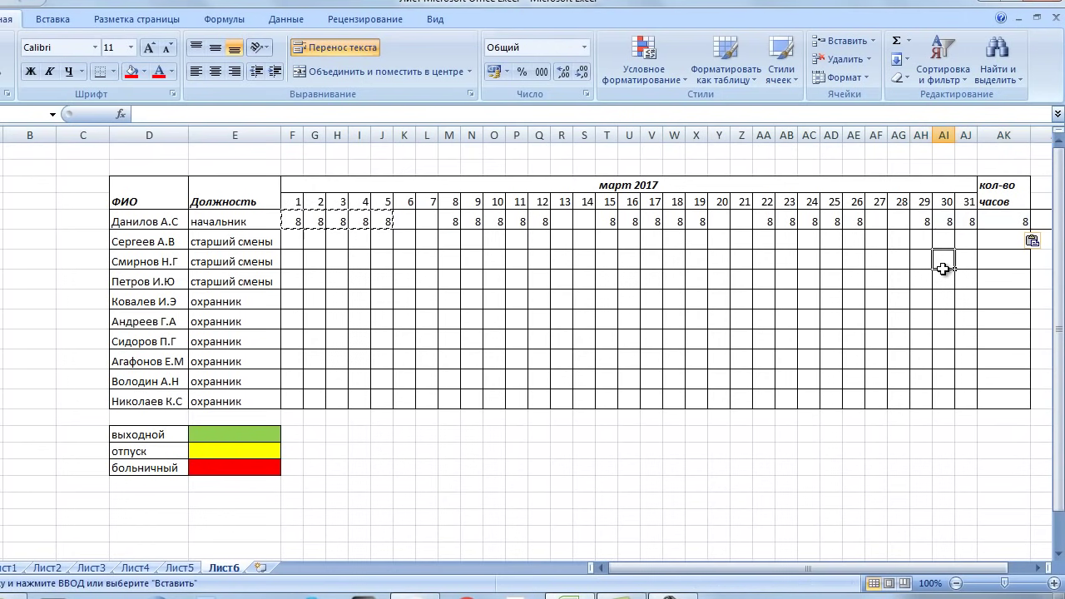
drag(837, 563, 860, 562)
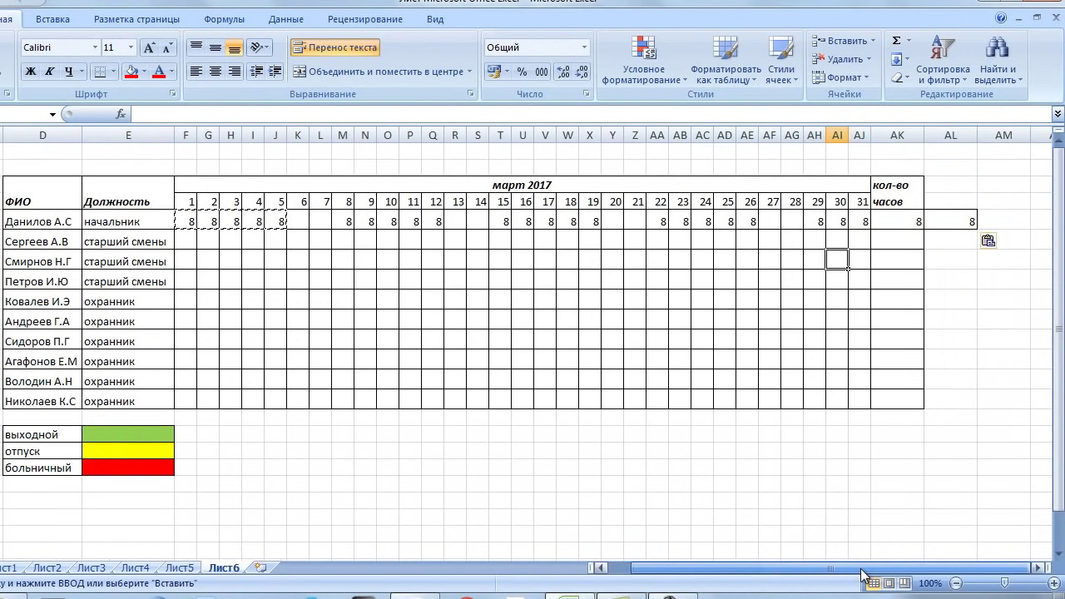
drag(888, 219, 948, 221)
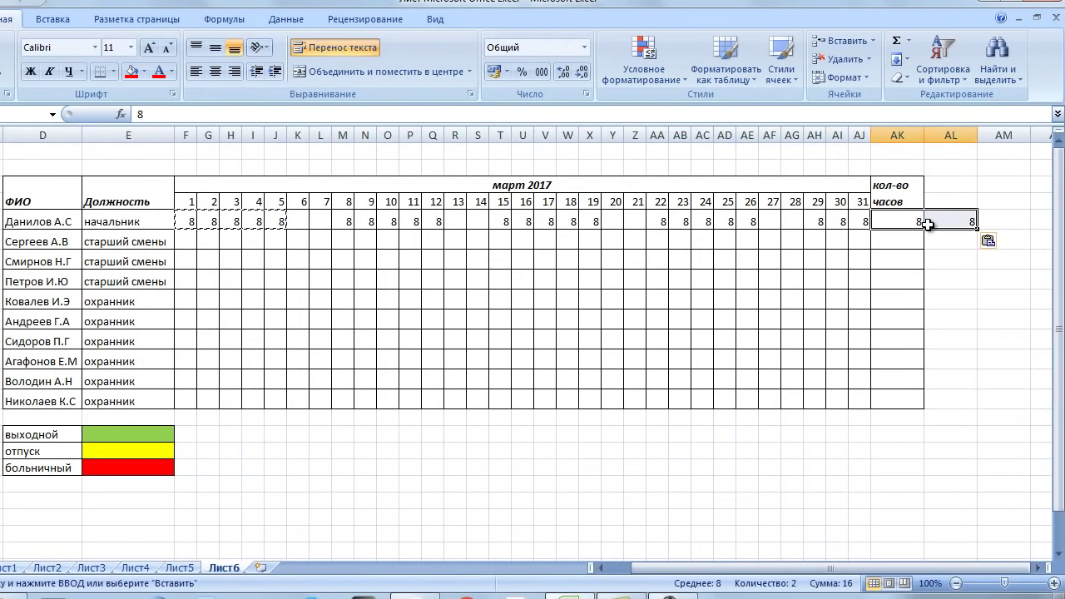
click(895, 281)
drag(827, 561, 805, 563)
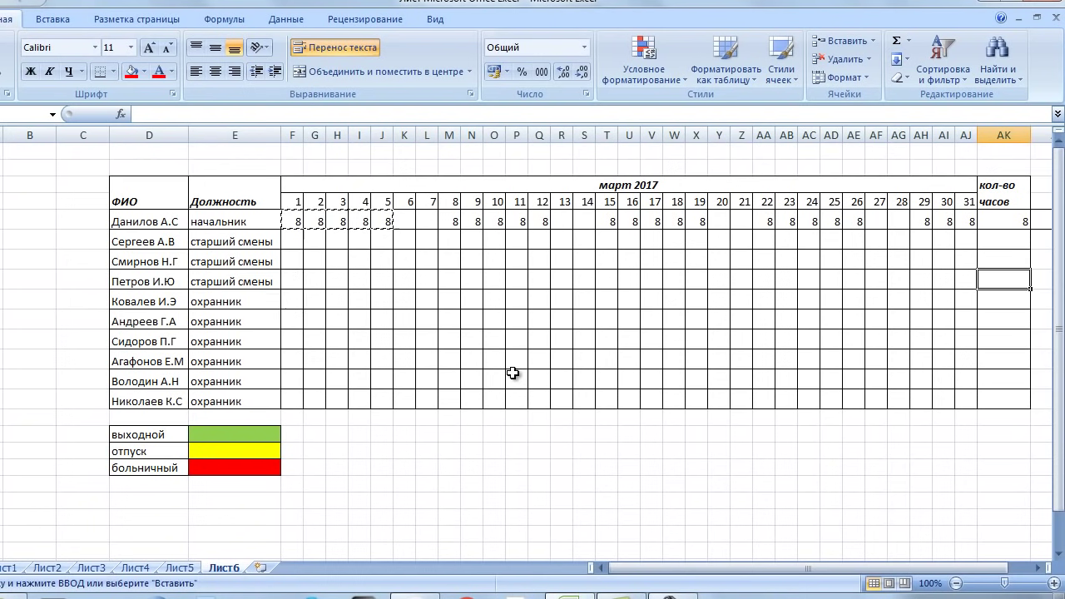
key(Escape)
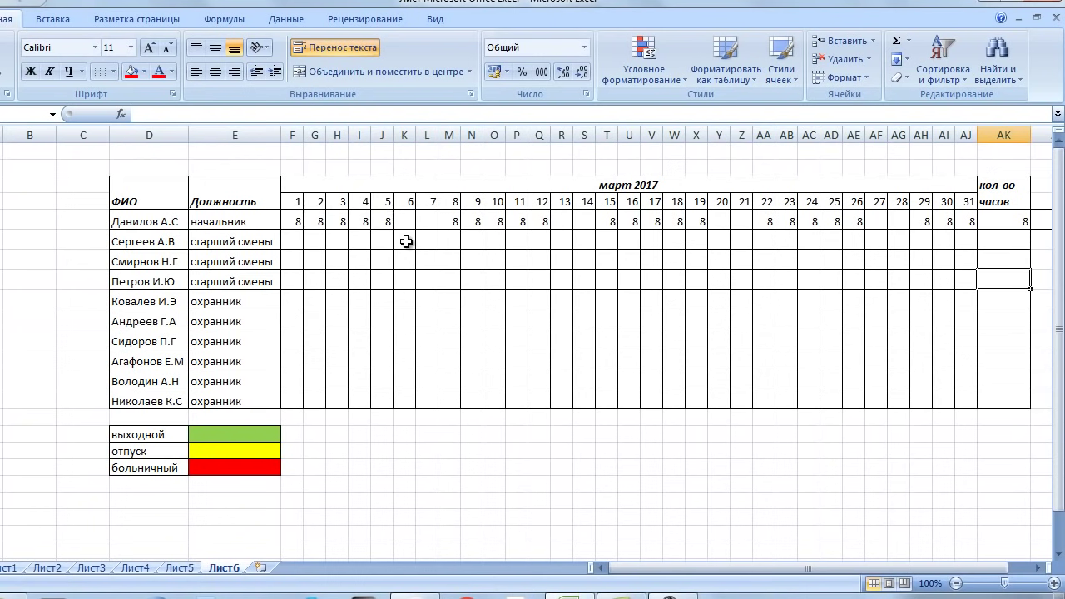
Fill the начальник's weekend cells for days 6–7, 13–14, 20–21 and 27–28 green
drag(402, 221, 428, 221)
drag(561, 221, 586, 222)
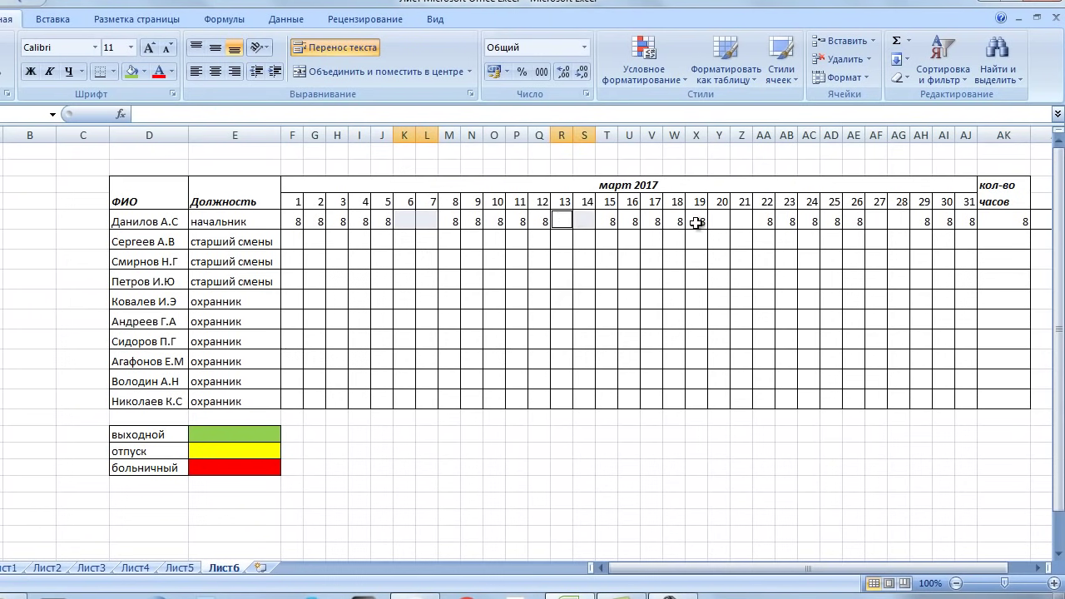
drag(718, 220, 743, 222)
drag(875, 218, 897, 221)
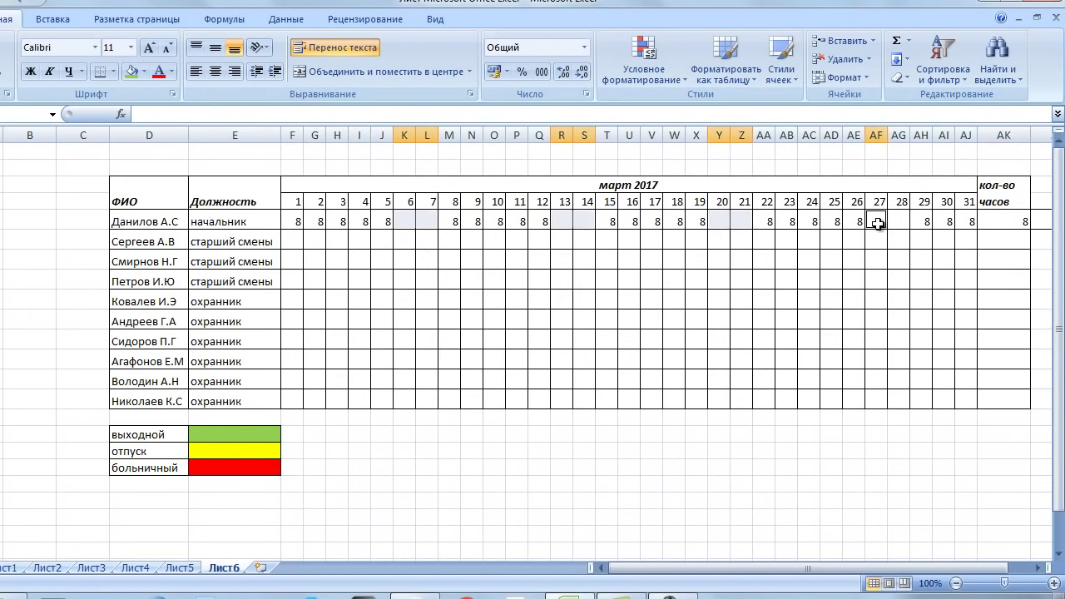
click(132, 70)
click(494, 346)
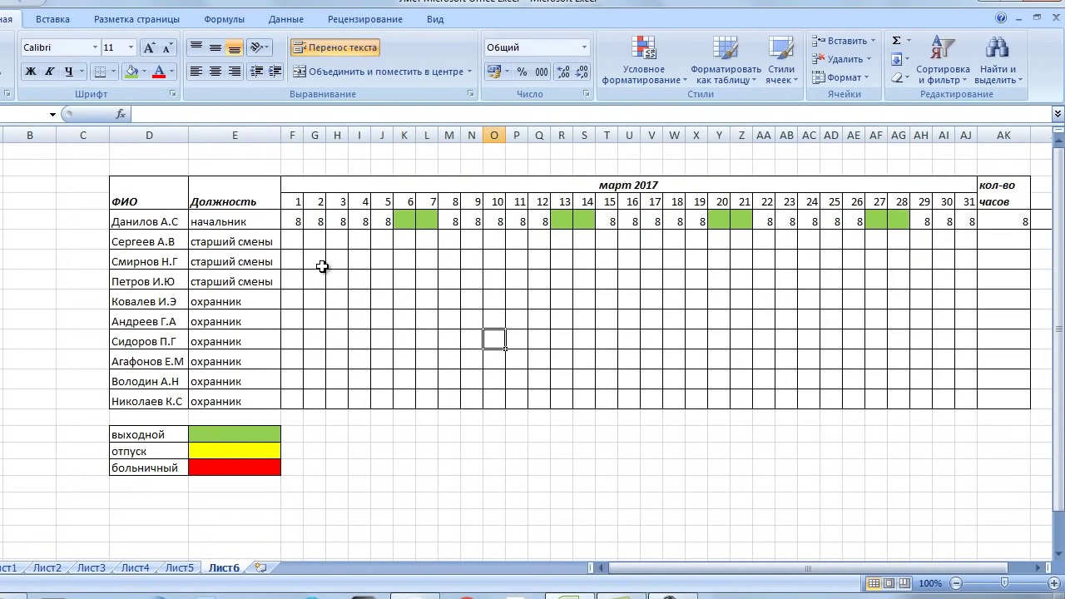
click(298, 242)
Enter a 24-hour shift on day 1 and repeat it on days 4, 7, 10, 13, 16 and 19
text(2)
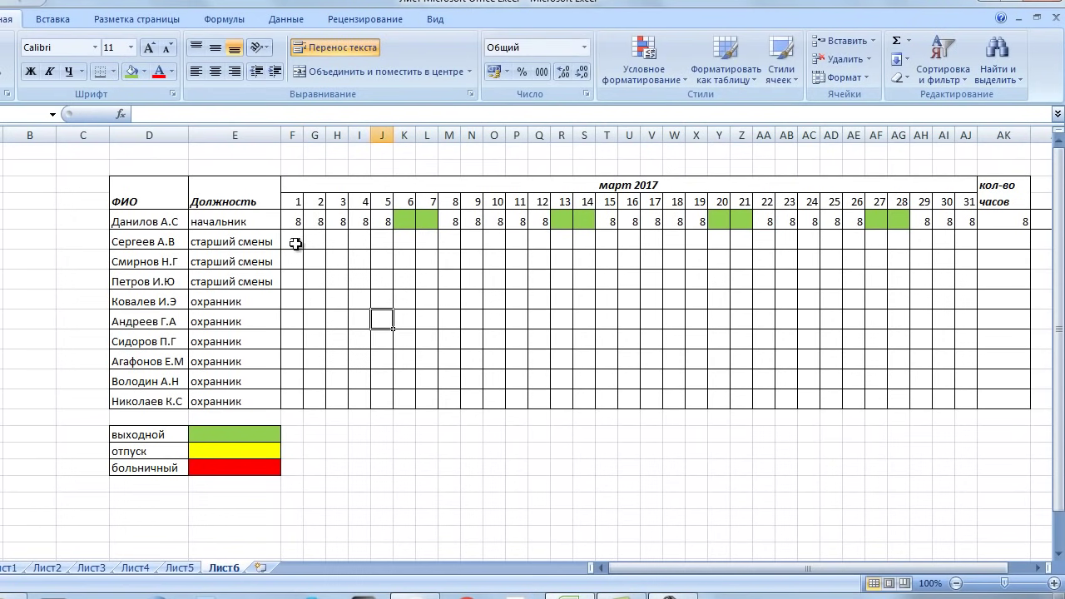
drag(295, 241, 328, 242)
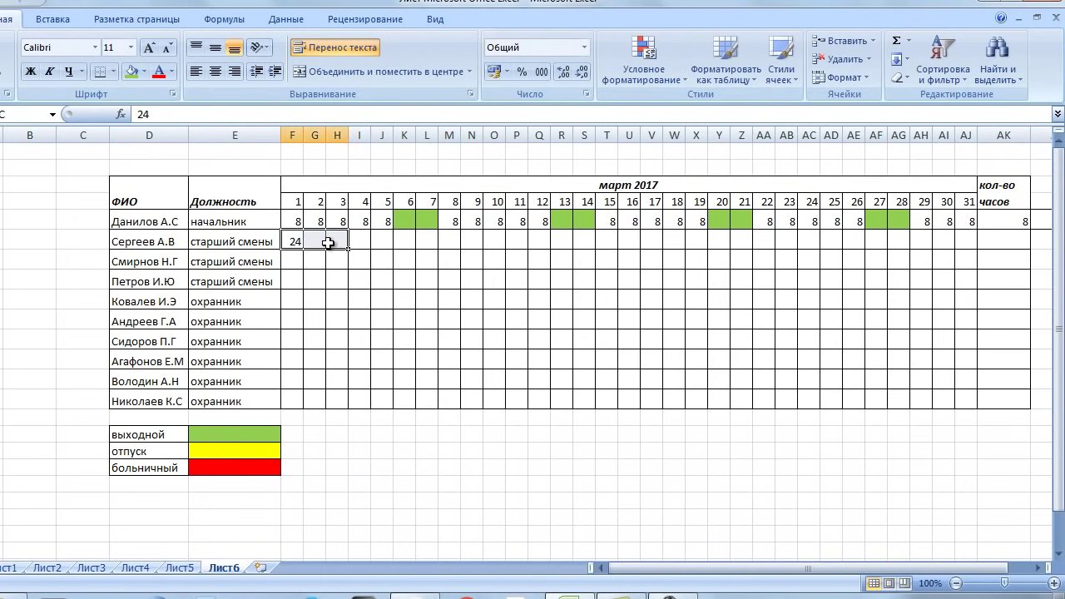
key(ctrl+c)
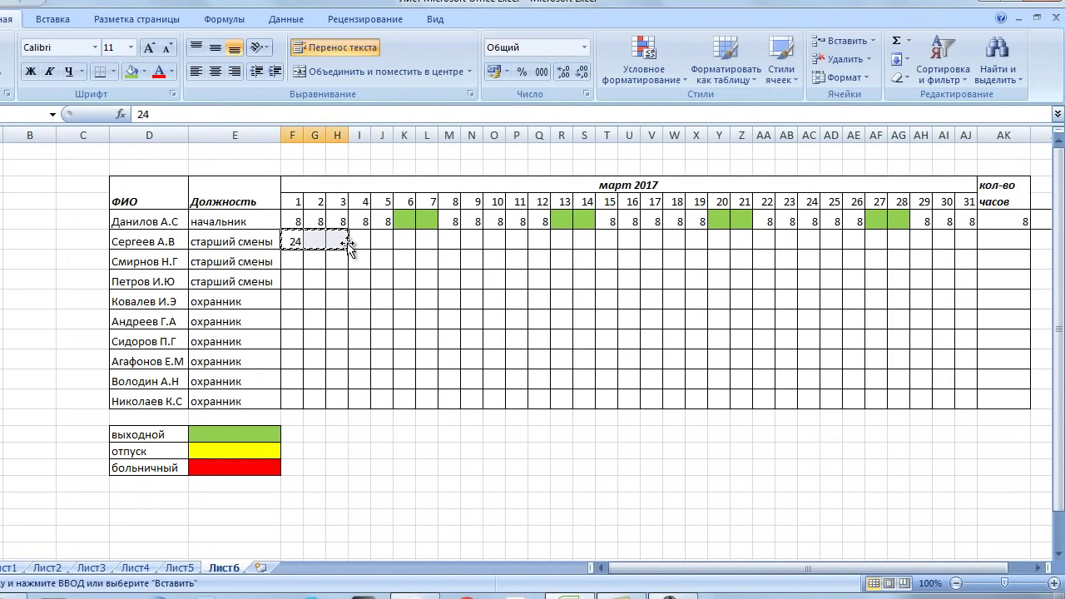
click(360, 241)
key(ctrl+v)
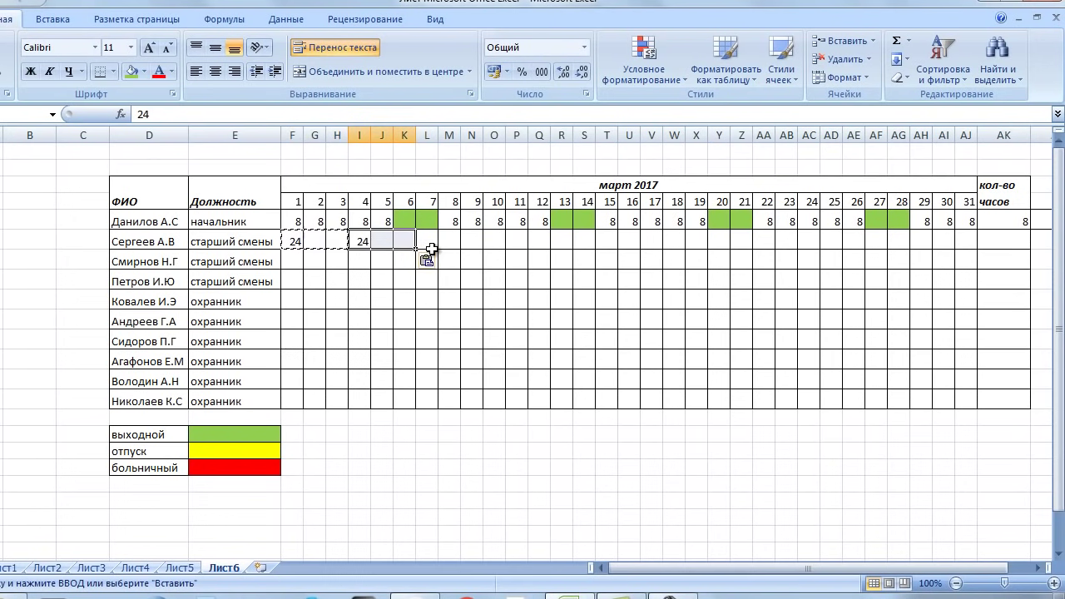
click(431, 242)
key(ctrl+v)
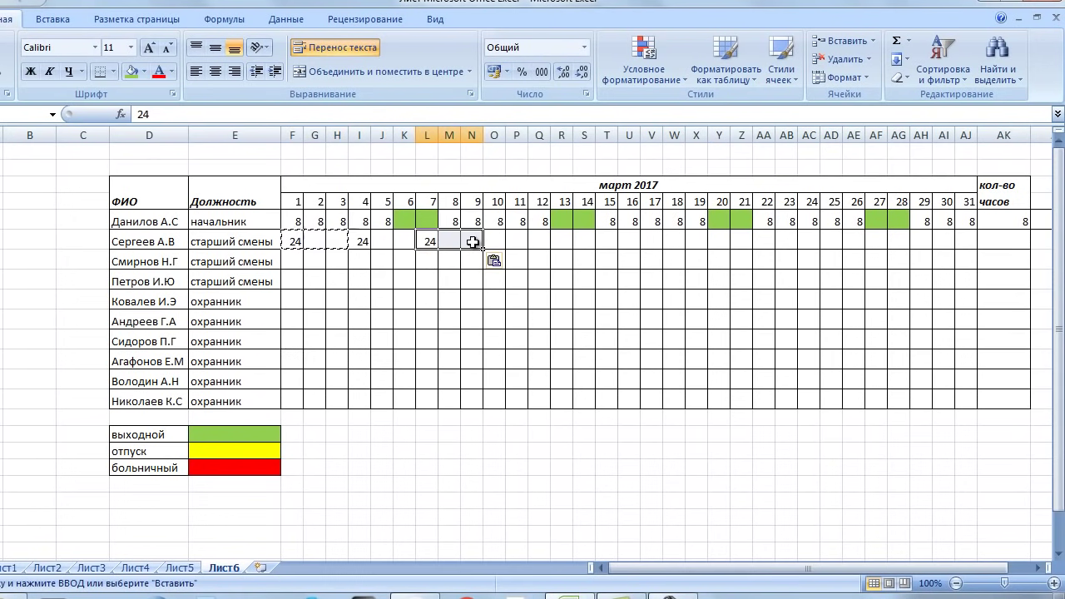
click(494, 241)
key(ctrl+v)
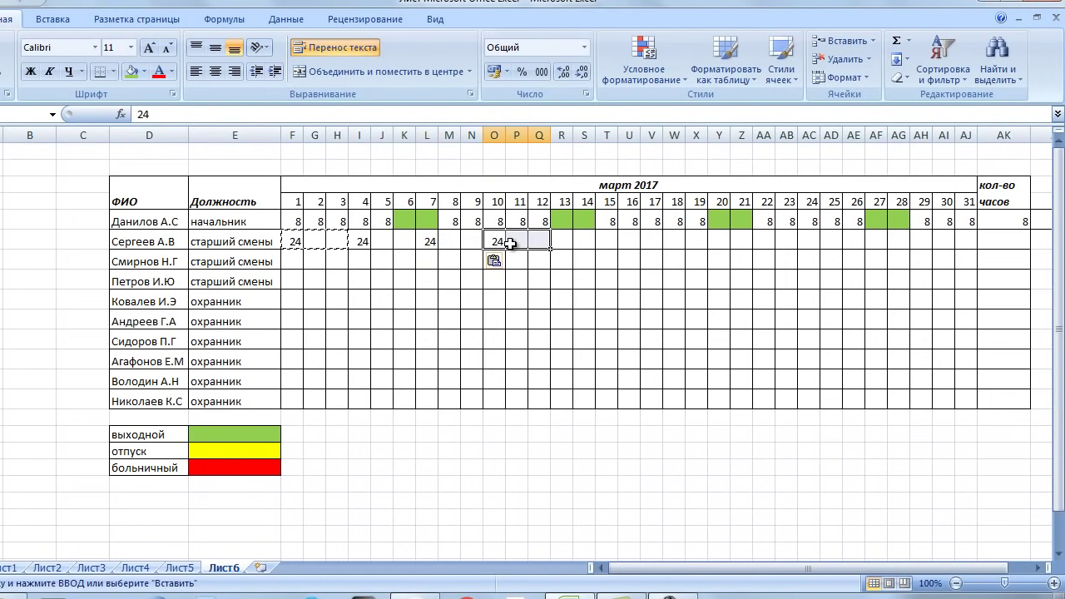
click(563, 241)
key(ctrl+v)
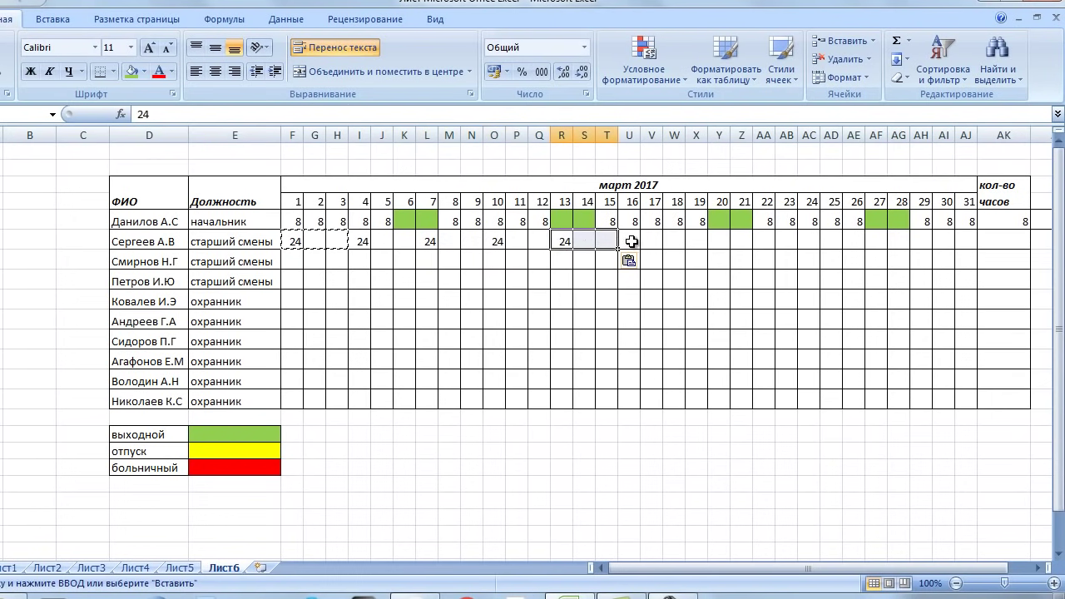
click(630, 241)
key(ctrl+v)
click(697, 242)
key(ctrl+v)
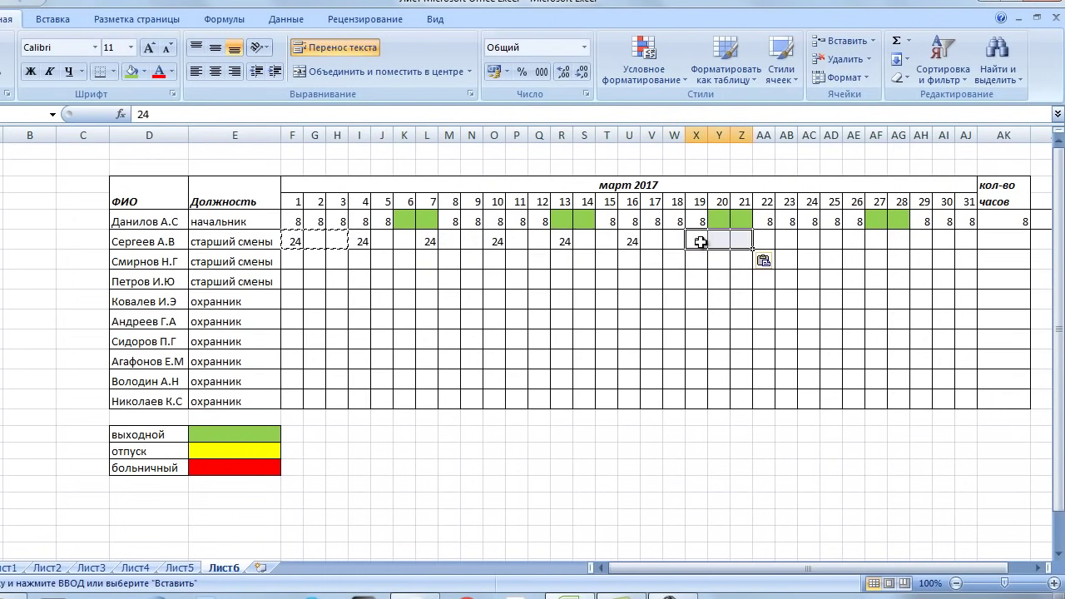
Continue the 24-hour shifts on days 22, 25, 28 and 31 of the supervisor row
click(777, 242)
key(ctrl+v)
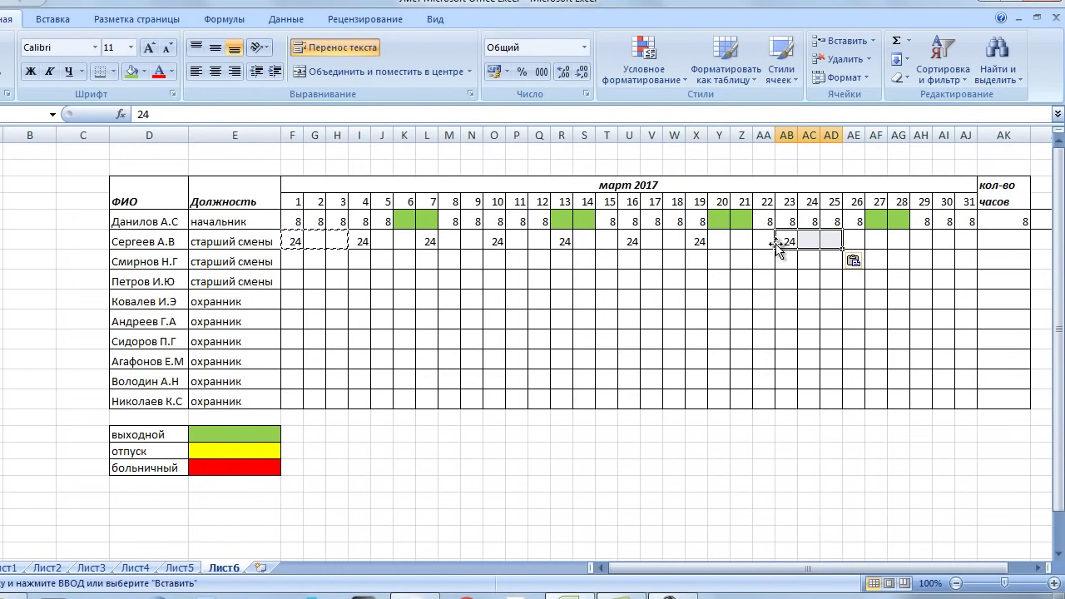
key(ctrl+z)
click(764, 241)
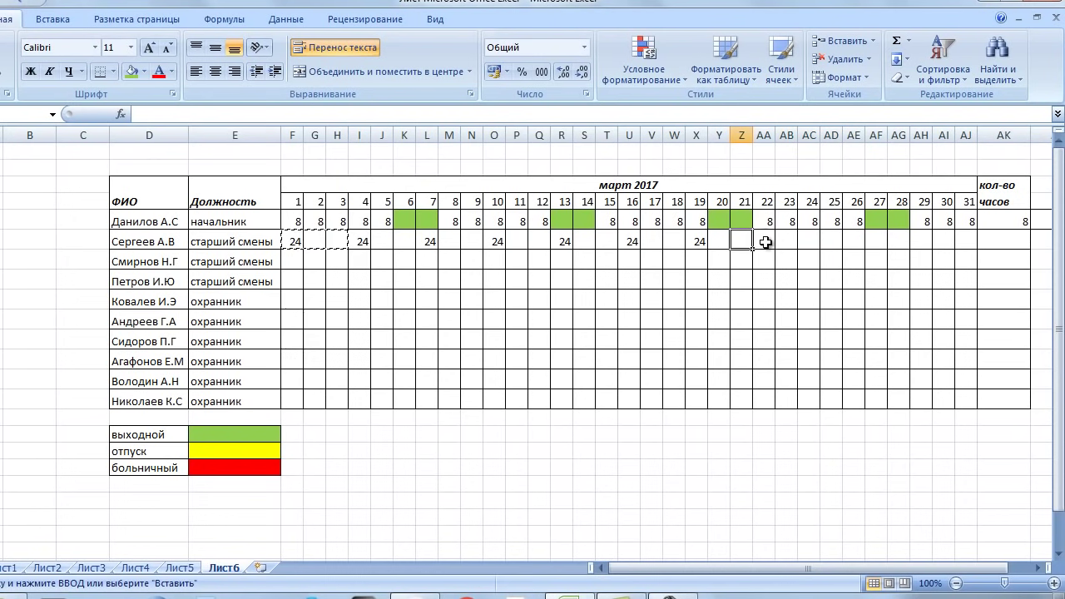
key(ctrl+v)
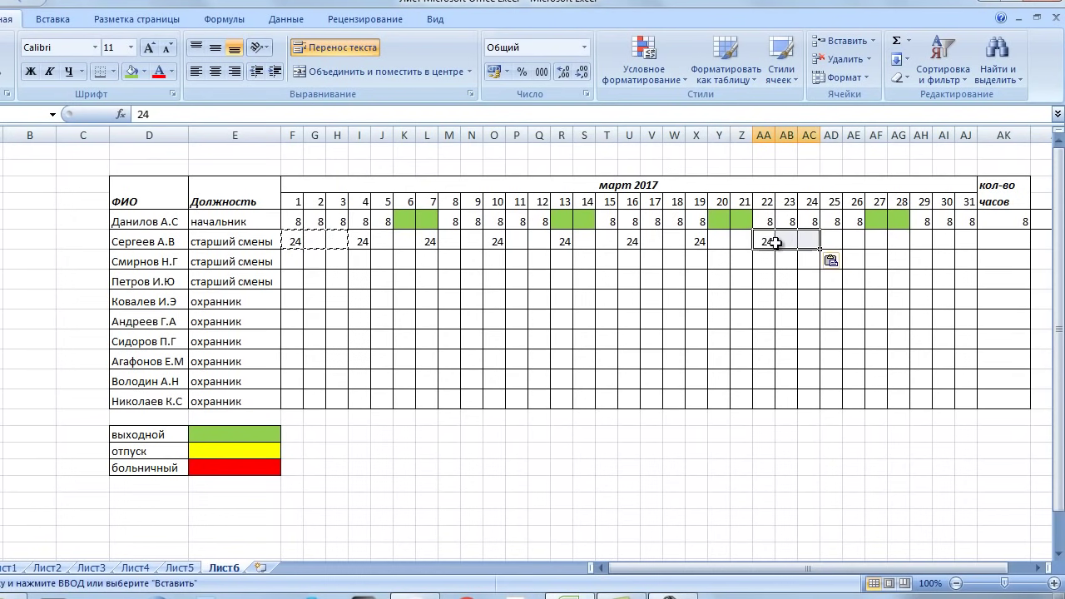
click(837, 240)
key(ctrl+v)
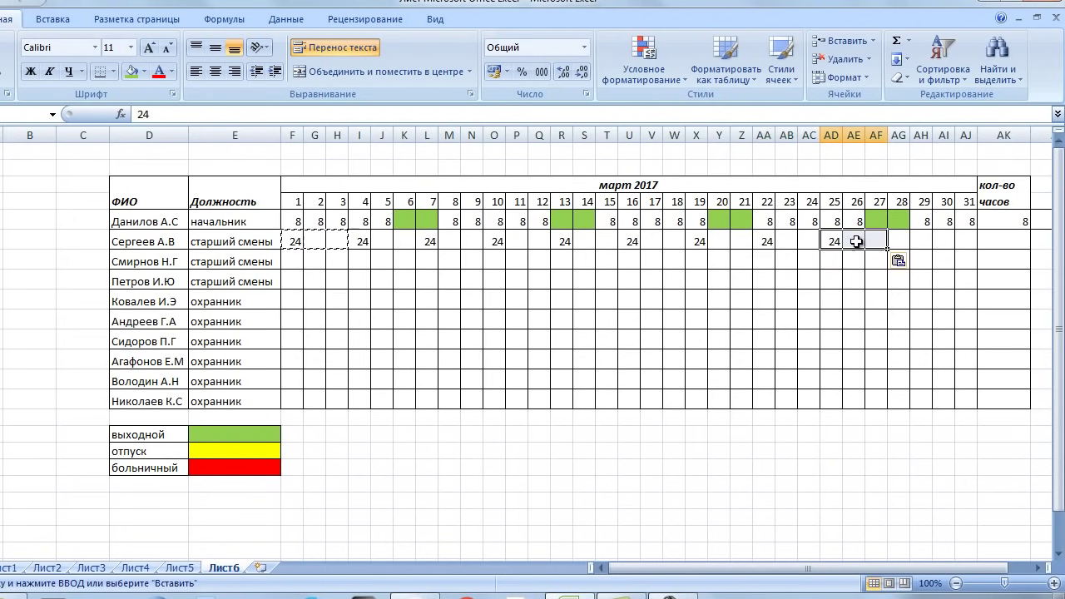
click(904, 242)
key(ctrl+v)
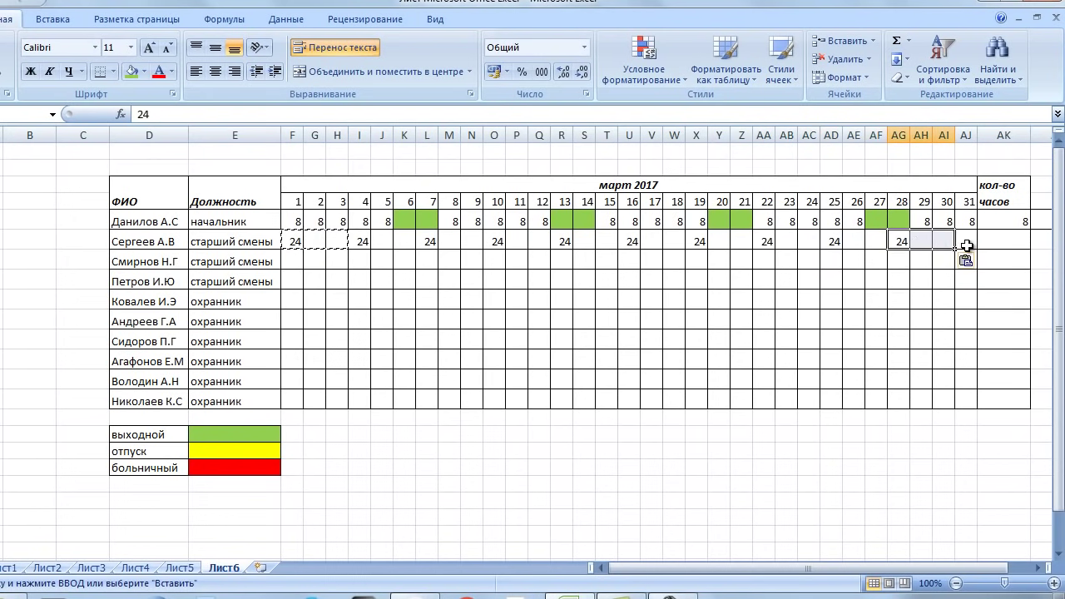
click(965, 242)
key(ctrl+v)
click(912, 303)
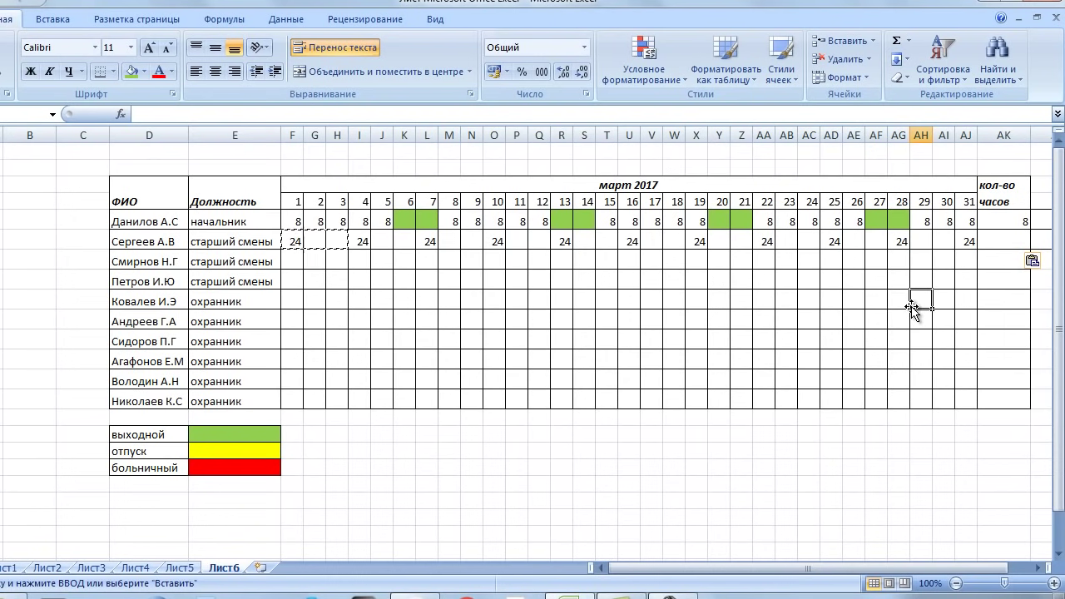
key(Escape)
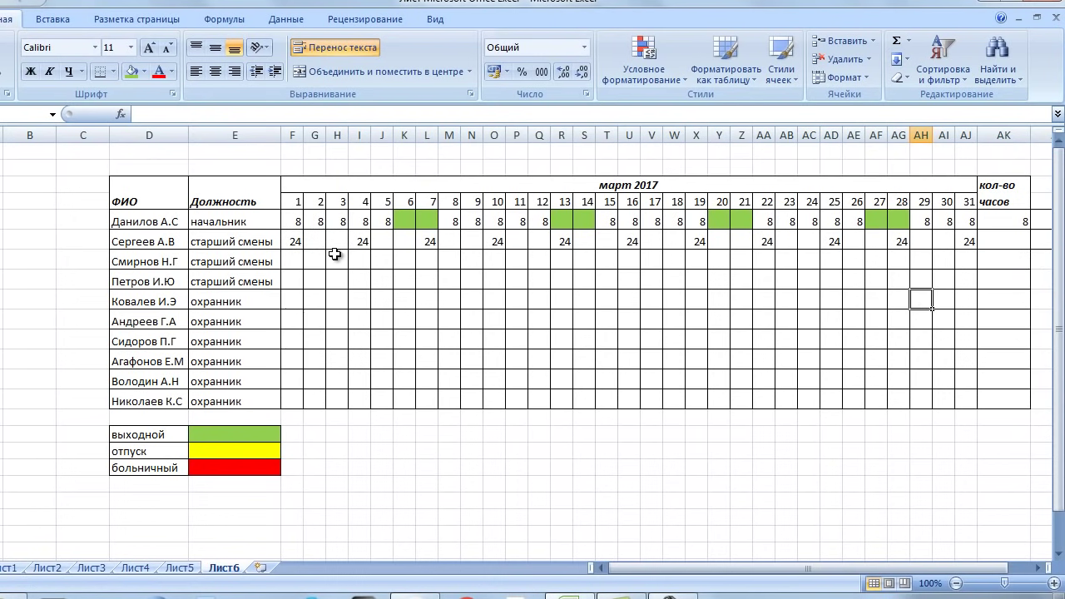
Fill the empty rest-day cells between the supervisor's 24s green
drag(314, 242, 673, 241)
ctrl+click(446, 238)
drag(728, 242, 936, 242)
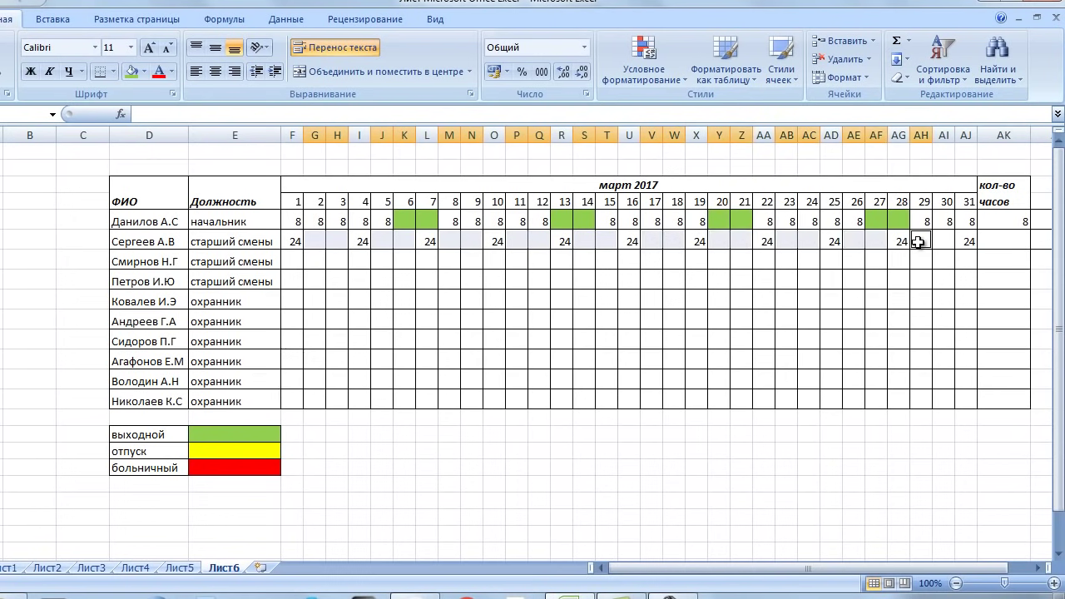
click(129, 72)
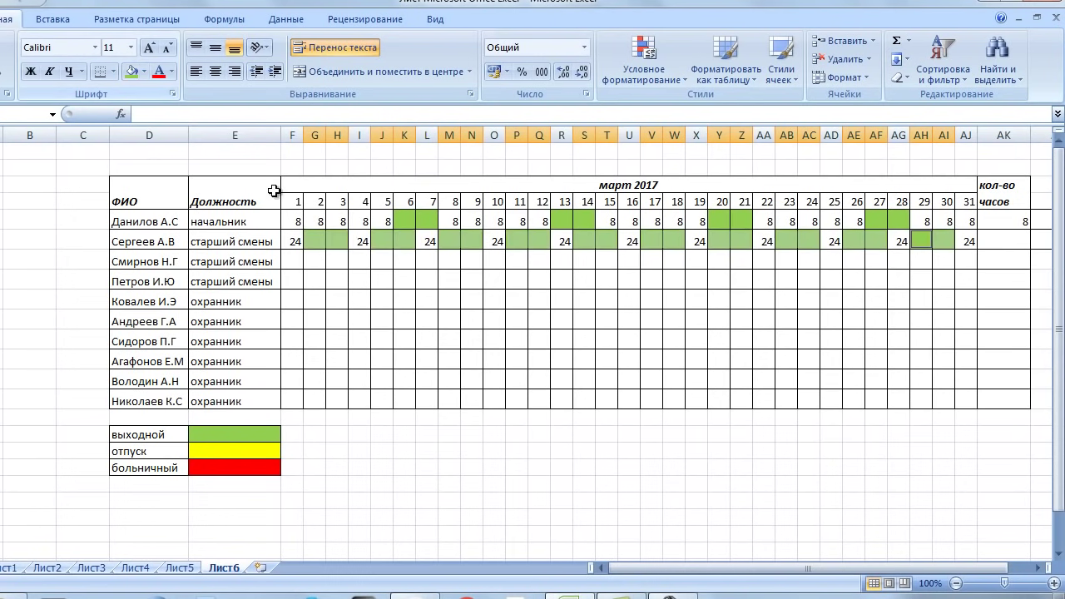
click(381, 277)
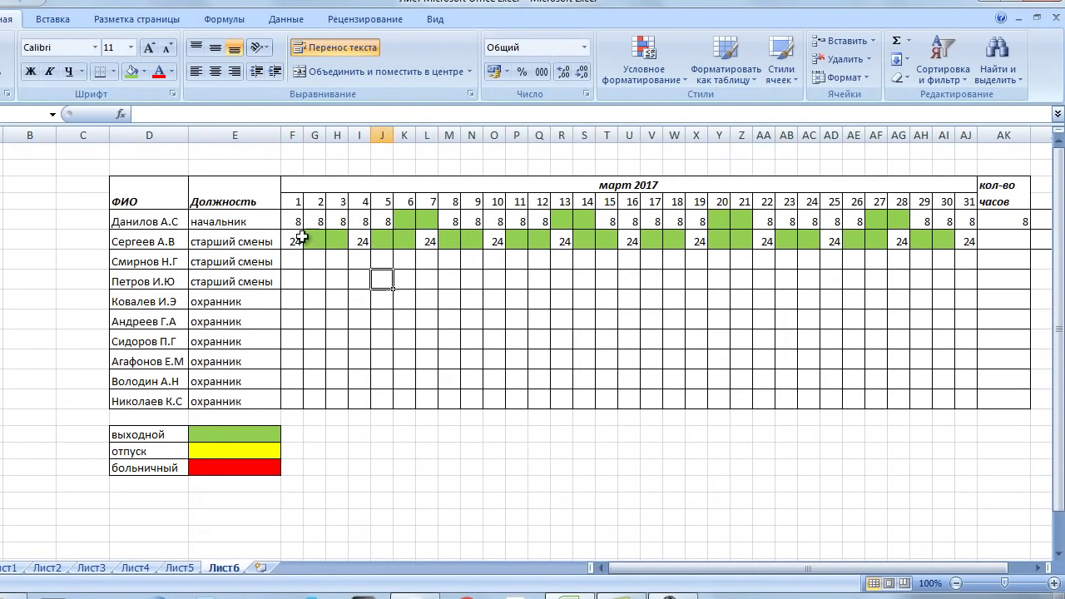
Copy the supervisor's shift schedule into the other supervisor and guard rows, staggered to start on day 1, 2 or 3
drag(286, 239, 957, 243)
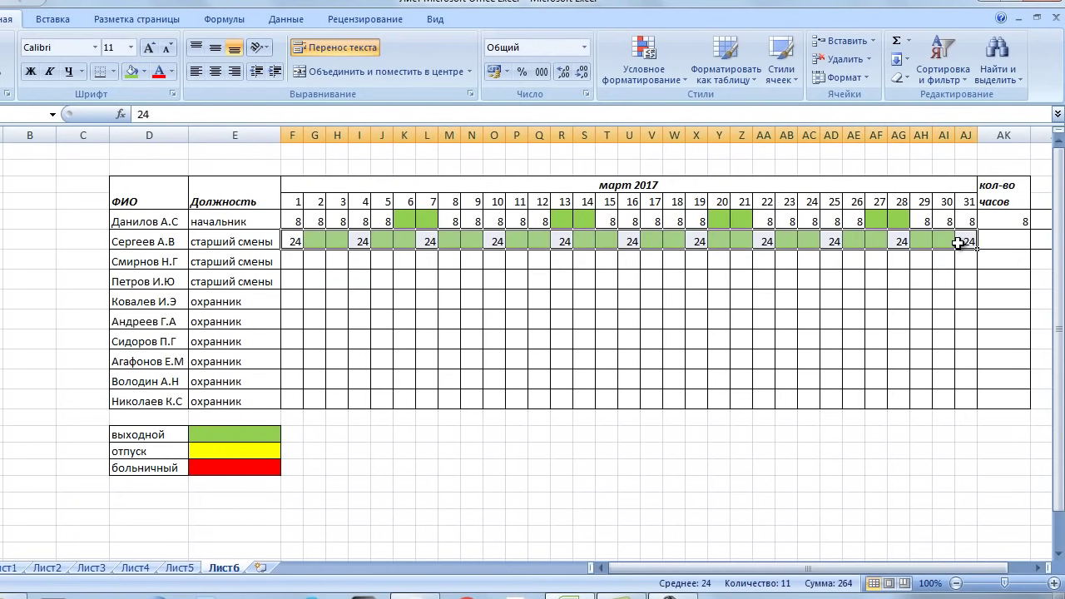
key(ctrl+c)
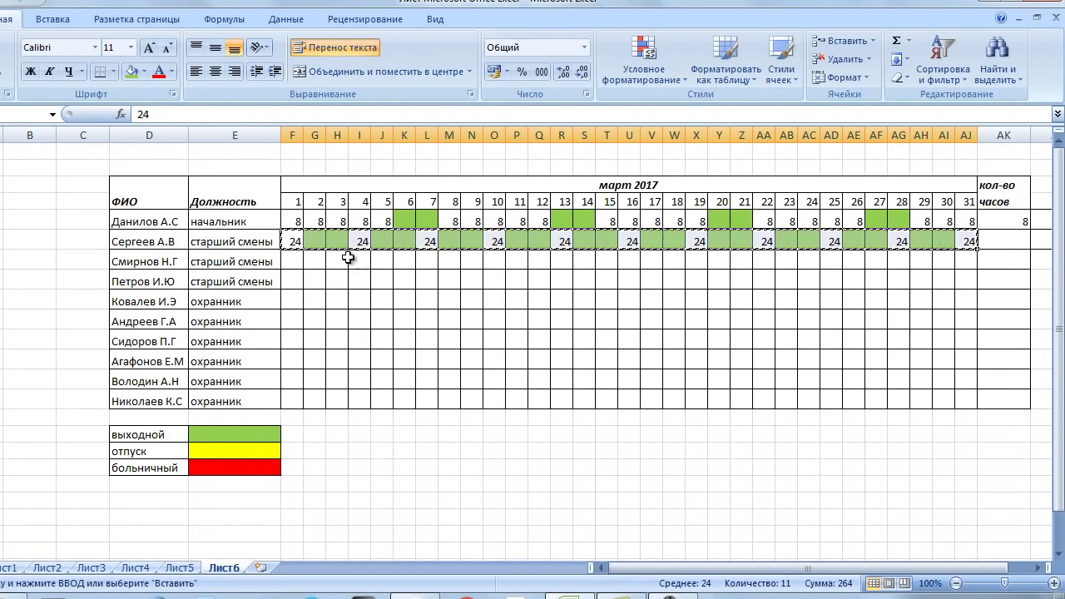
click(313, 262)
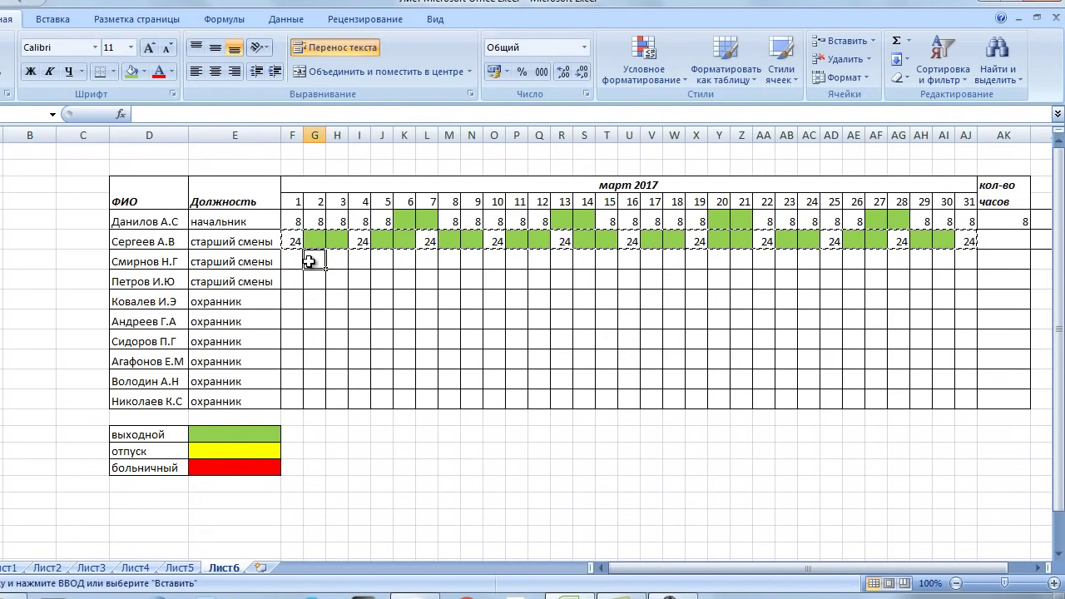
key(ctrl+v)
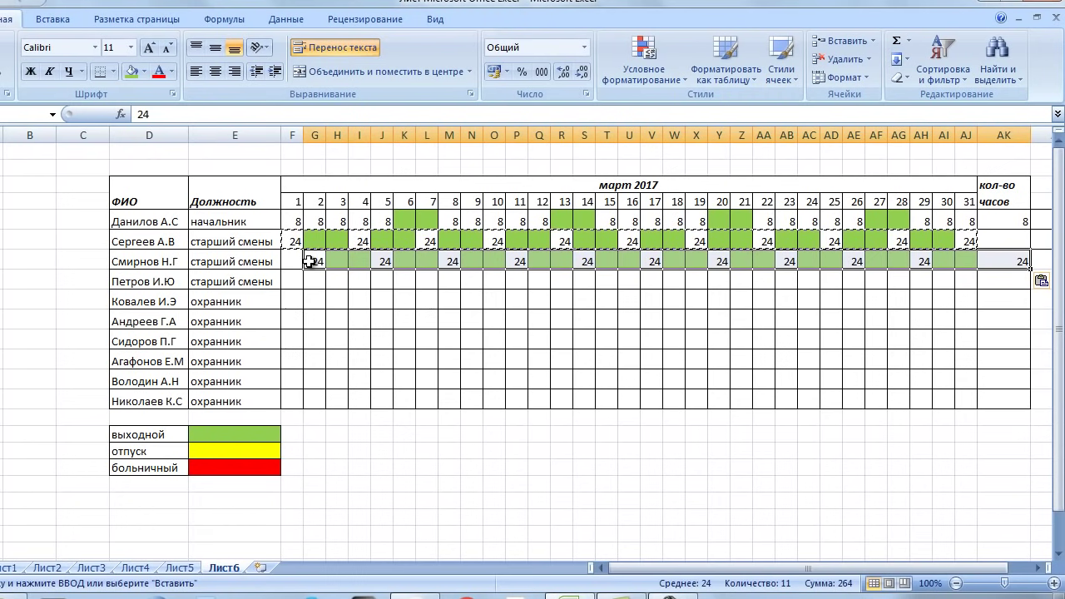
click(338, 279)
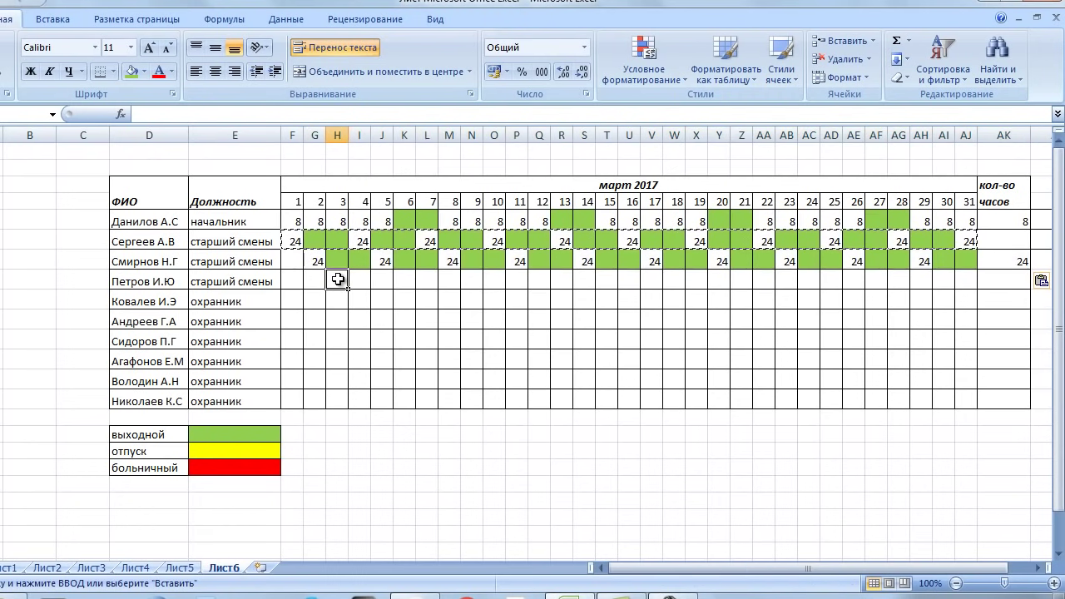
key(ctrl+v)
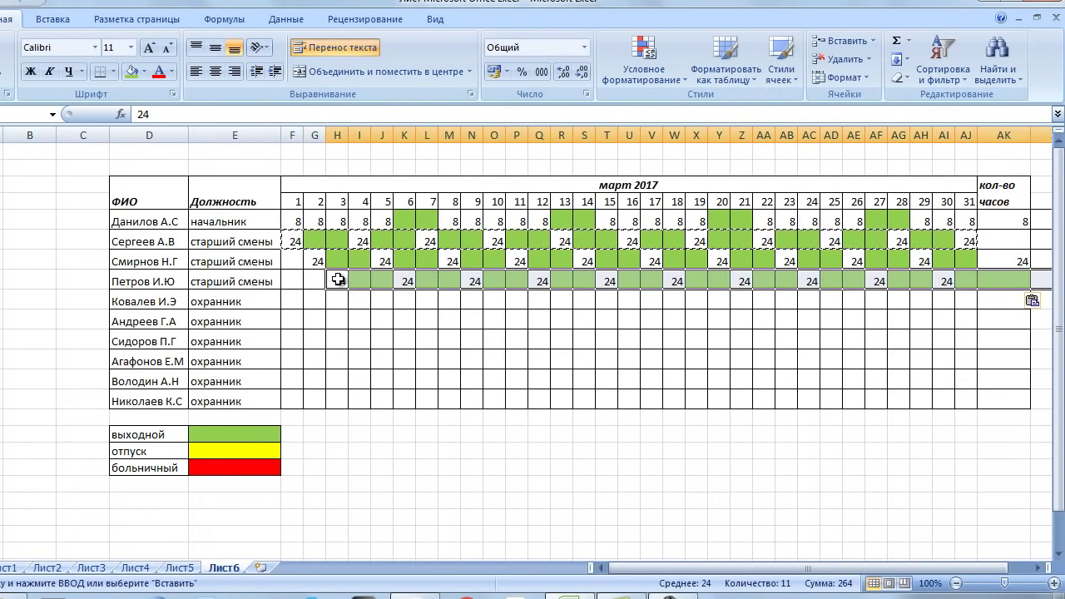
click(293, 300)
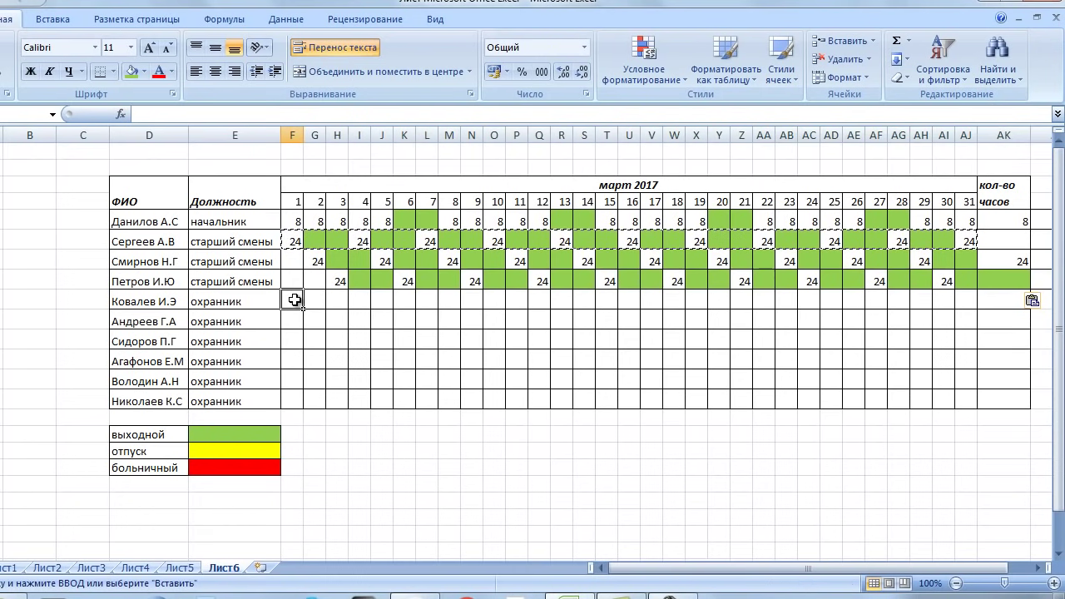
key(ctrl+v)
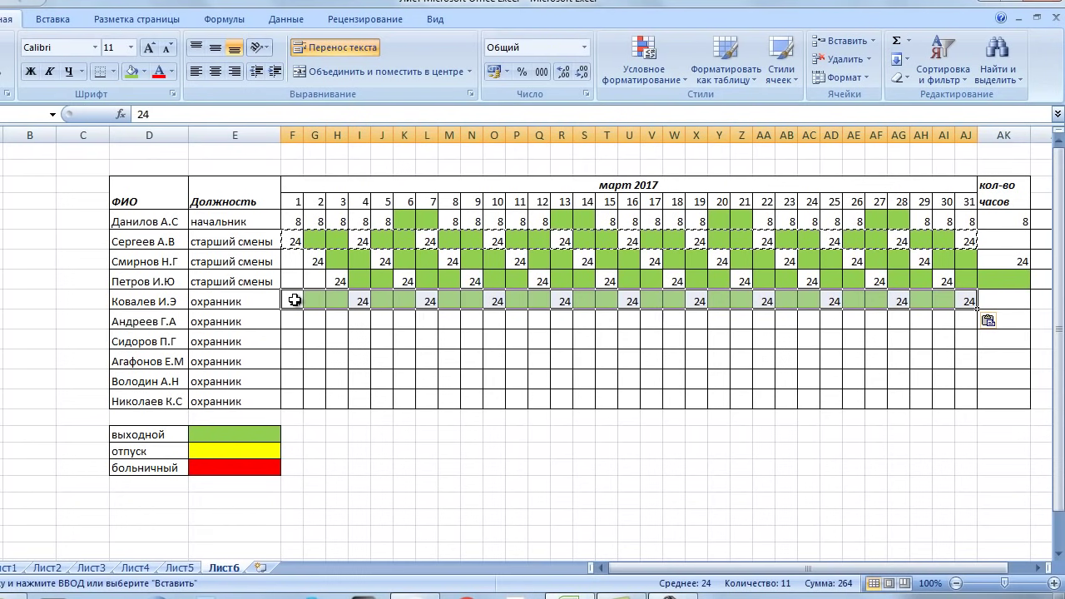
key(Down)
key(ctrl+v)
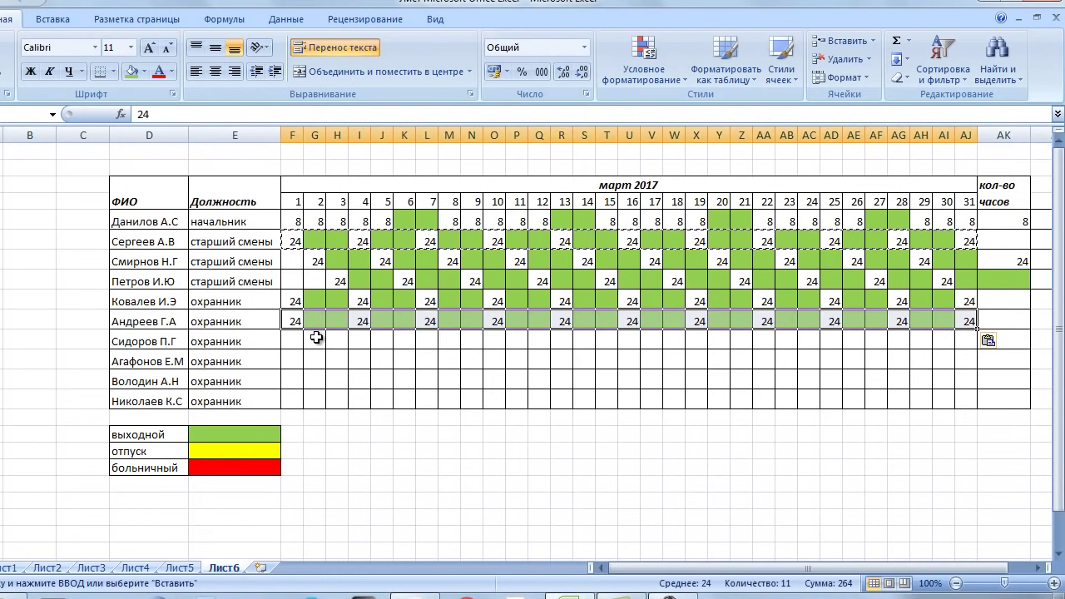
click(316, 337)
key(ctrl+v)
click(316, 358)
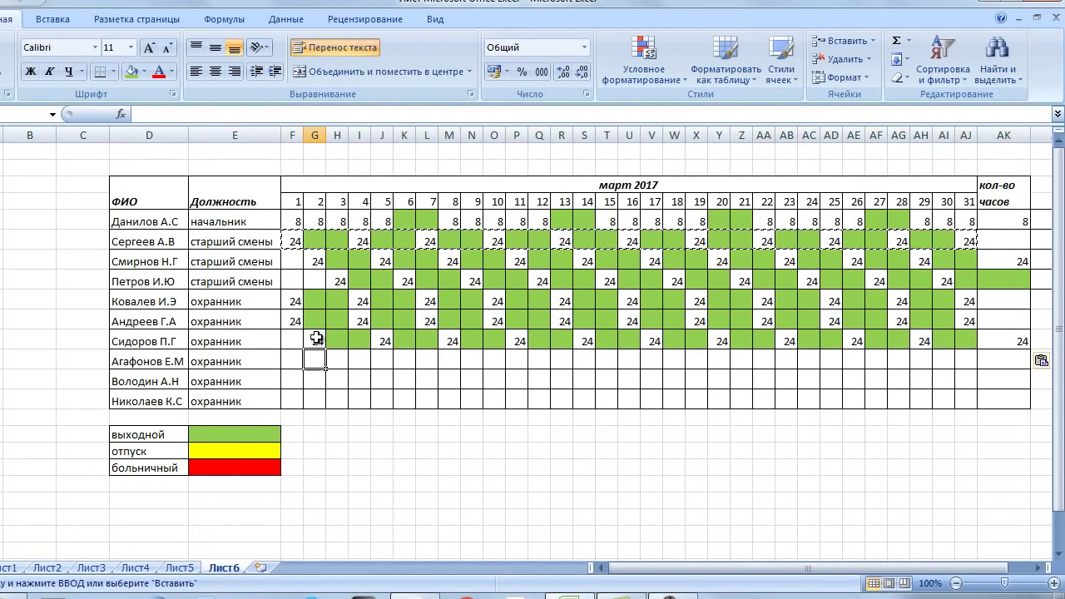
key(ctrl+v)
click(339, 380)
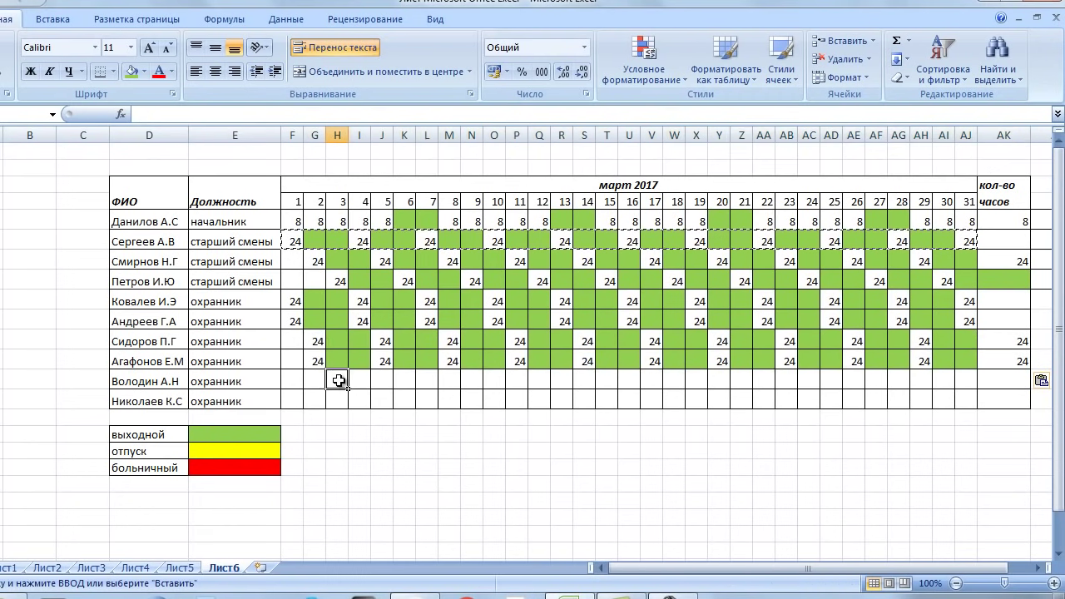
key(ctrl+v)
click(344, 405)
key(ctrl+v)
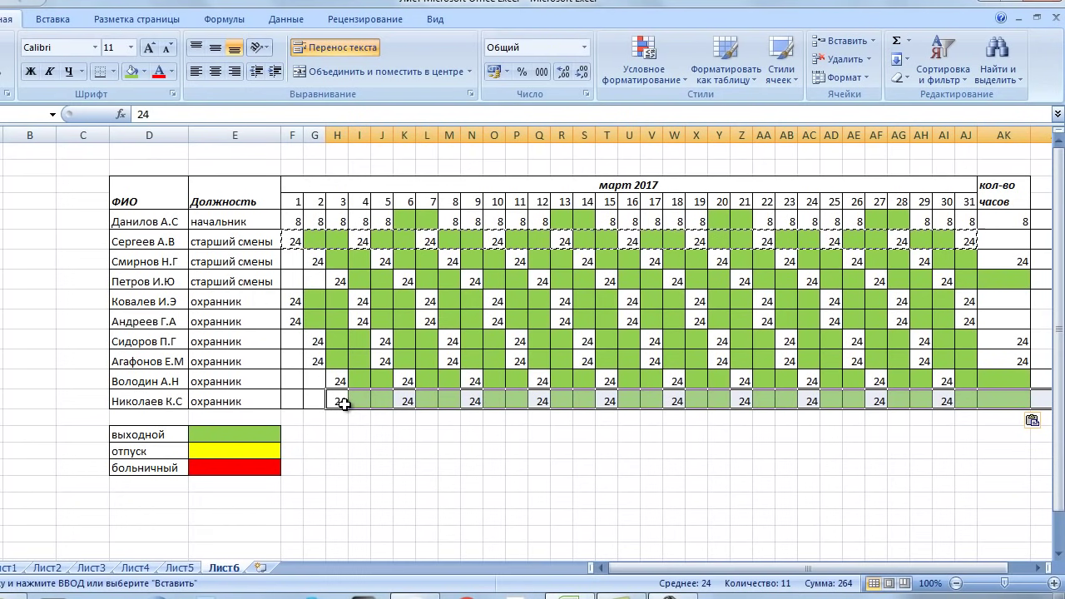
key(Escape)
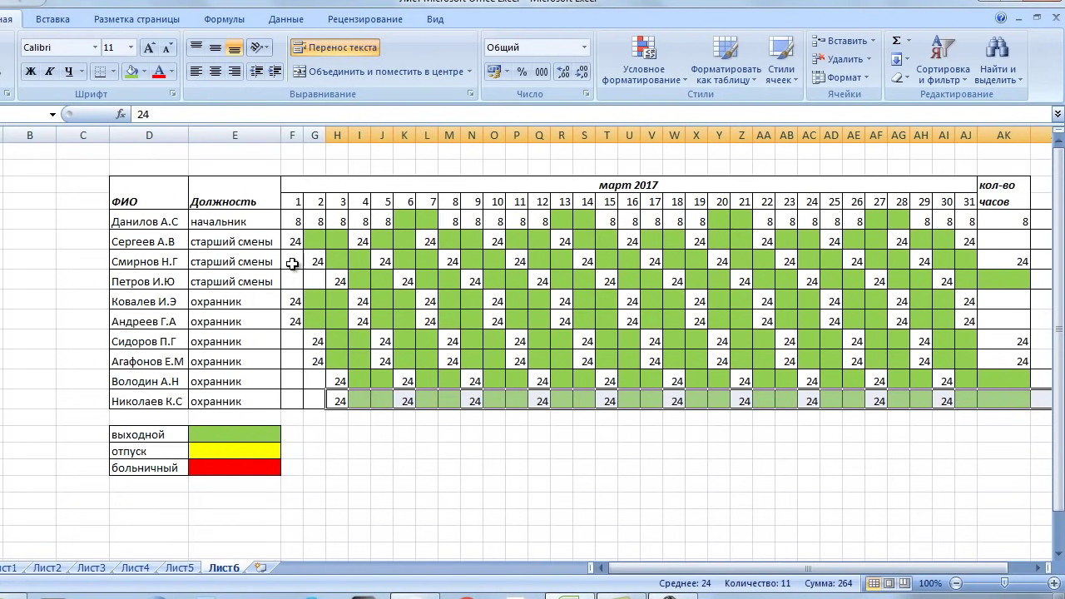
Fill the empty leading day cells before each row's first shift green
click(291, 265)
click(292, 275)
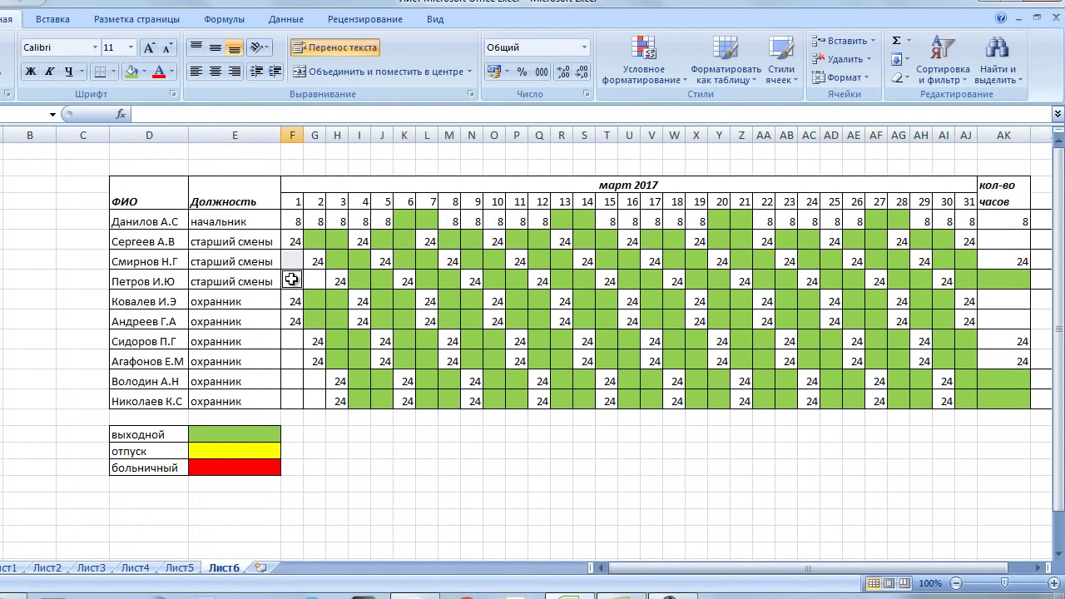
ctrl+click(313, 282)
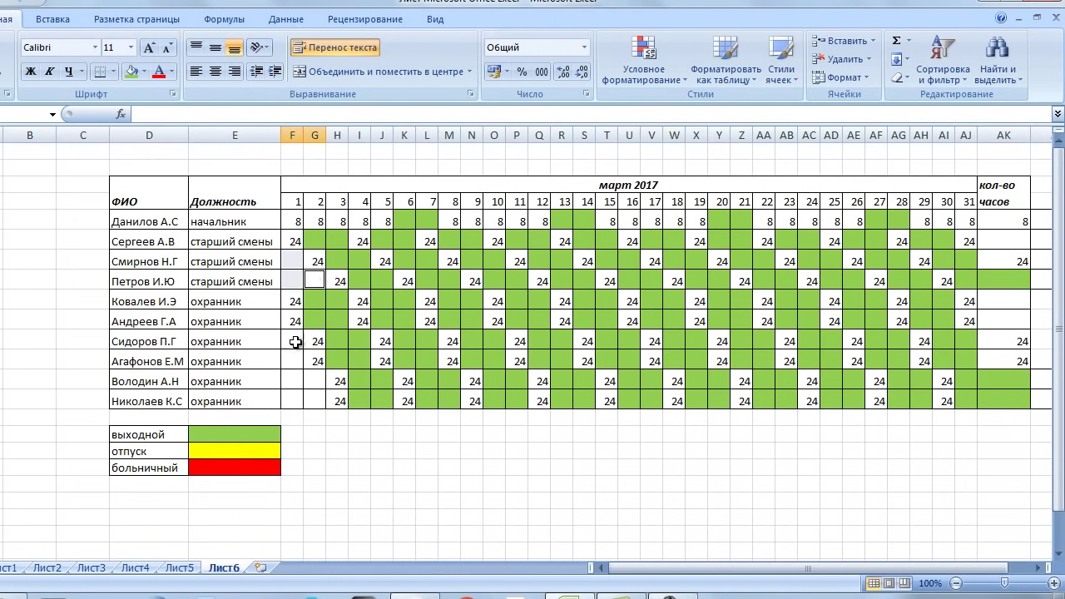
drag(293, 341, 297, 399)
ctrl+click(316, 400)
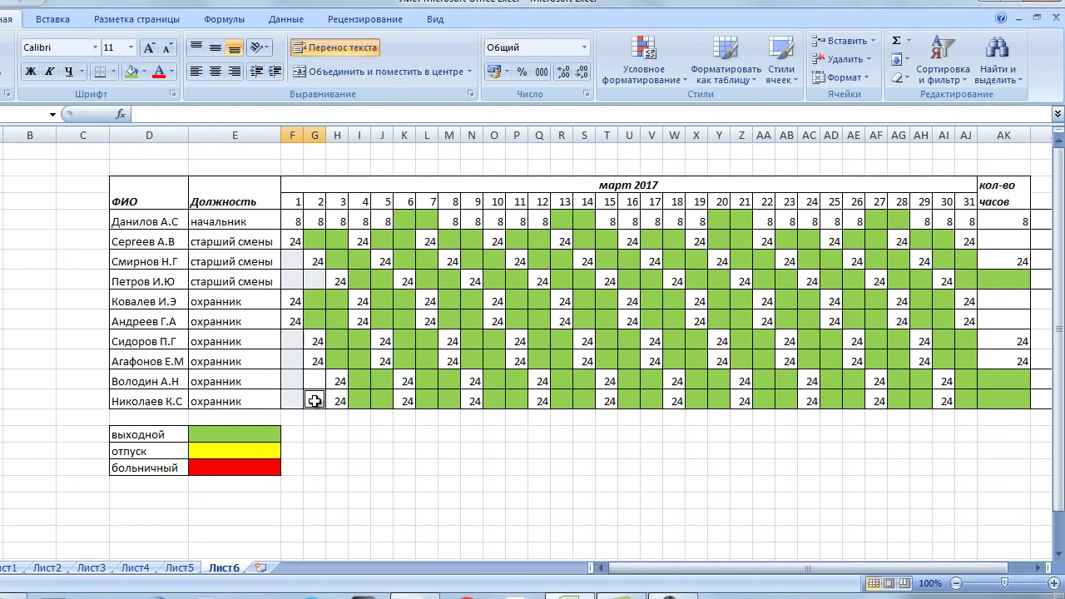
ctrl+click(311, 378)
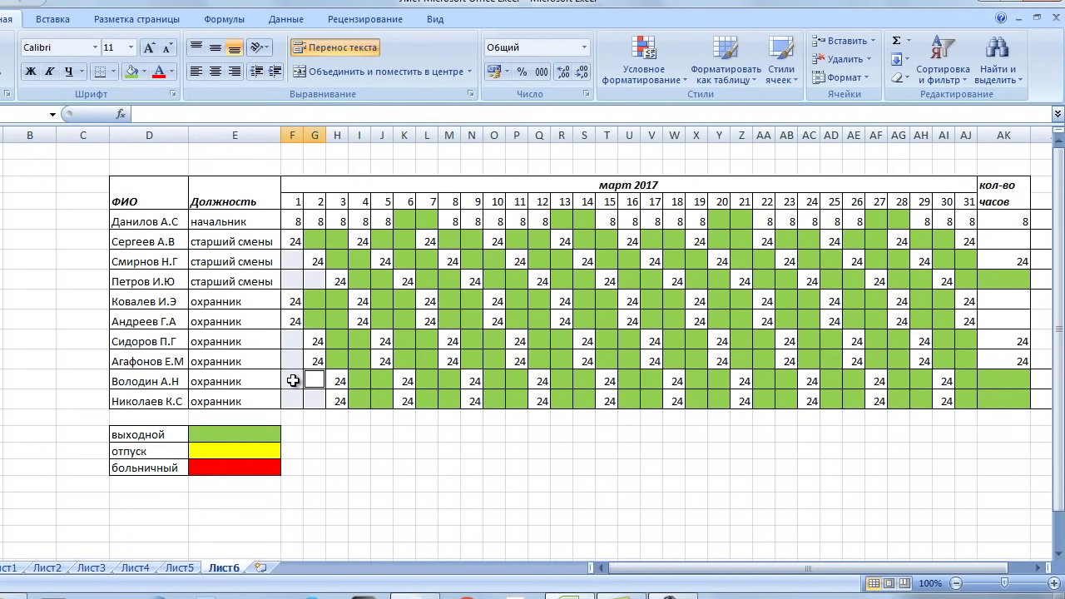
click(124, 73)
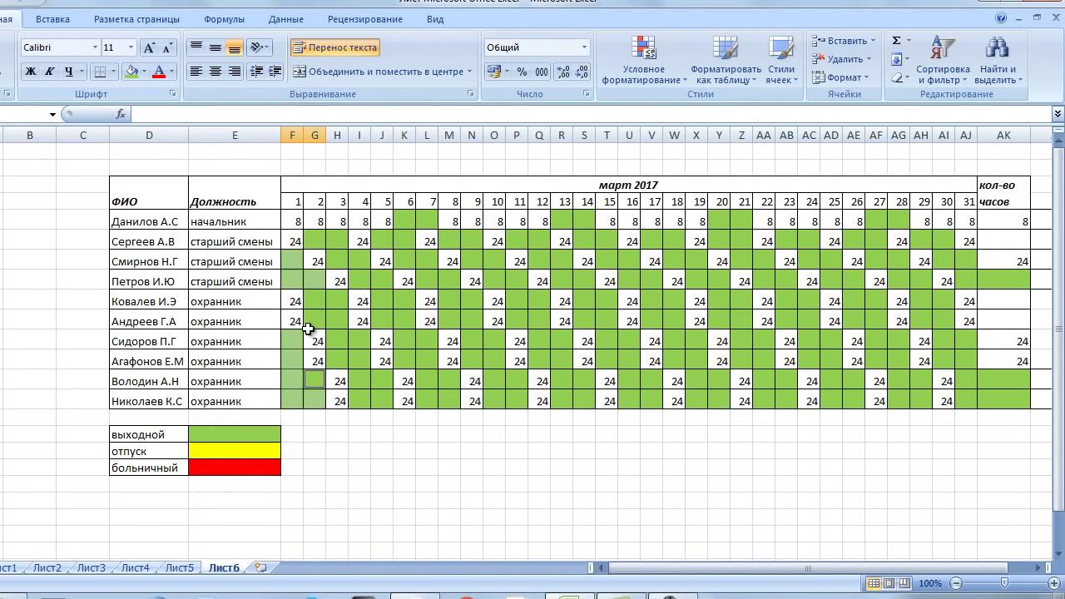
Clear the stray numbers beside the table and delete the extra column AL
click(456, 380)
scroll(892, 221, right, 2)
drag(892, 221, 964, 399)
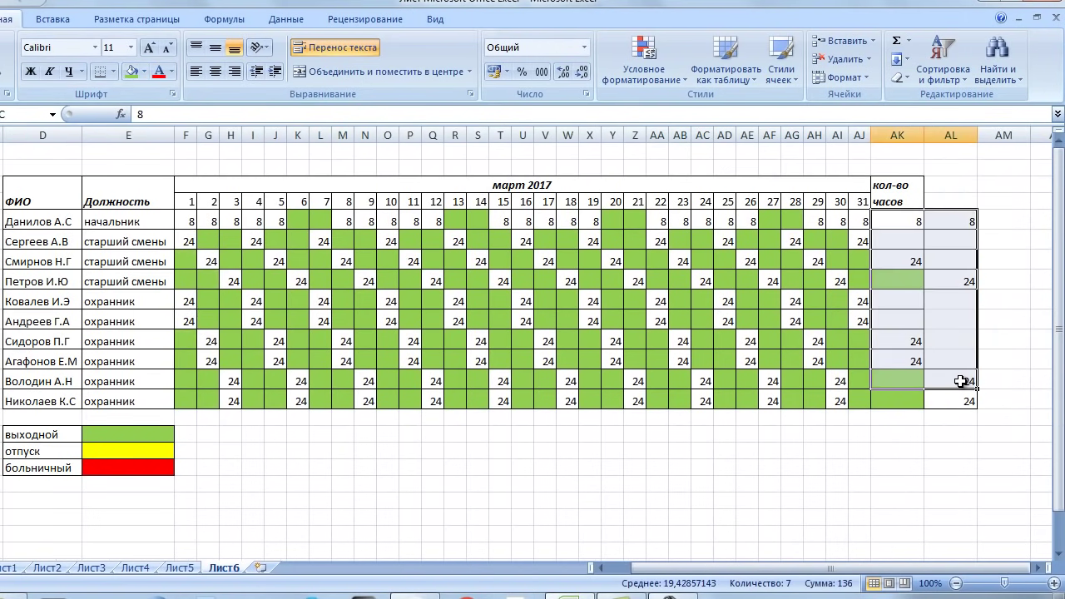
click(948, 135)
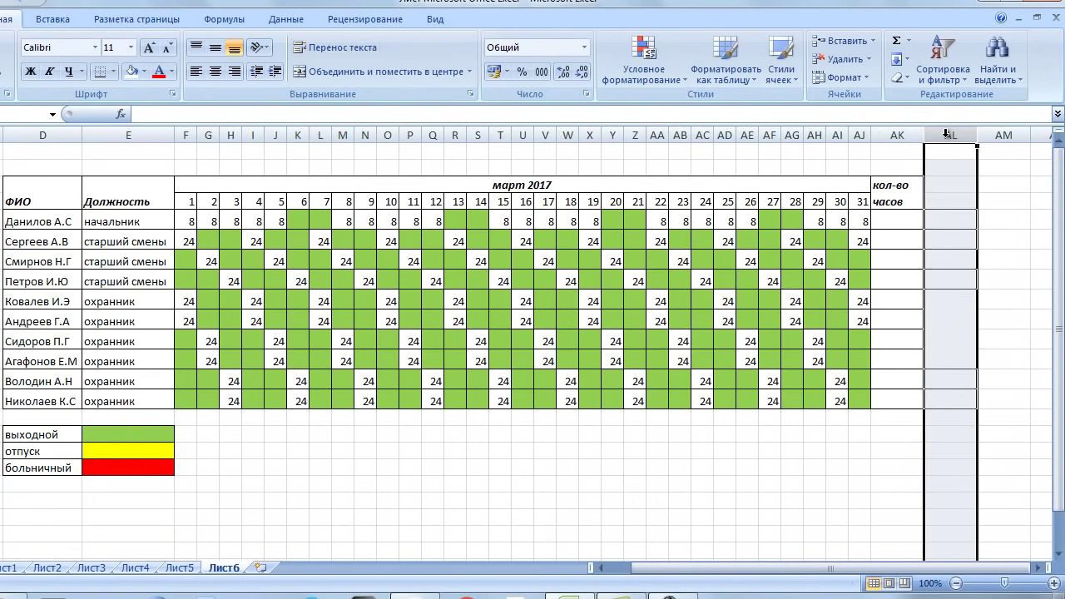
right_click(945, 135)
click(801, 242)
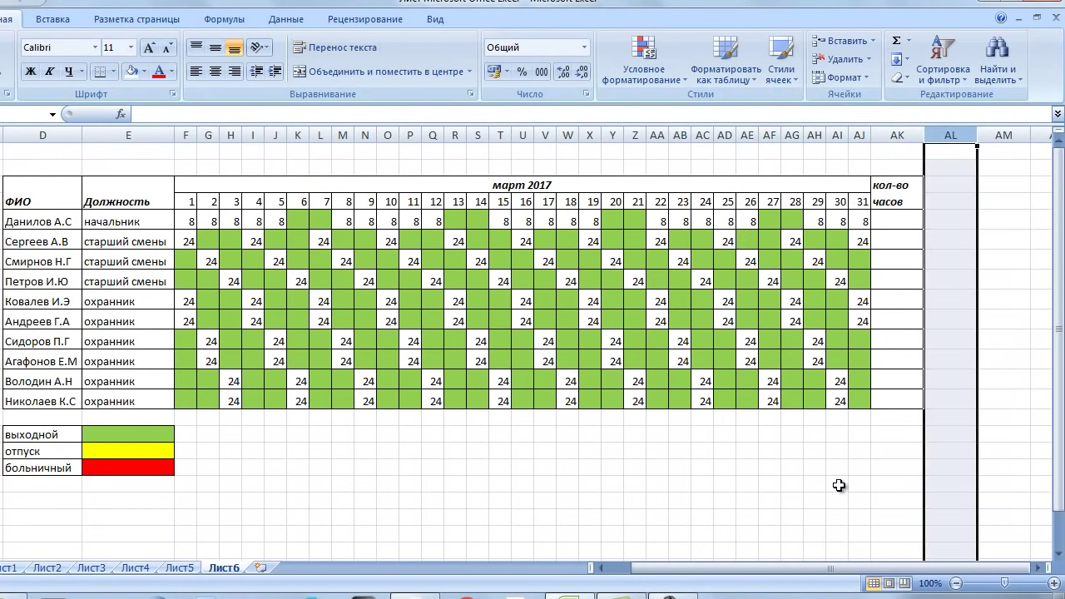
click(836, 483)
click(589, 450)
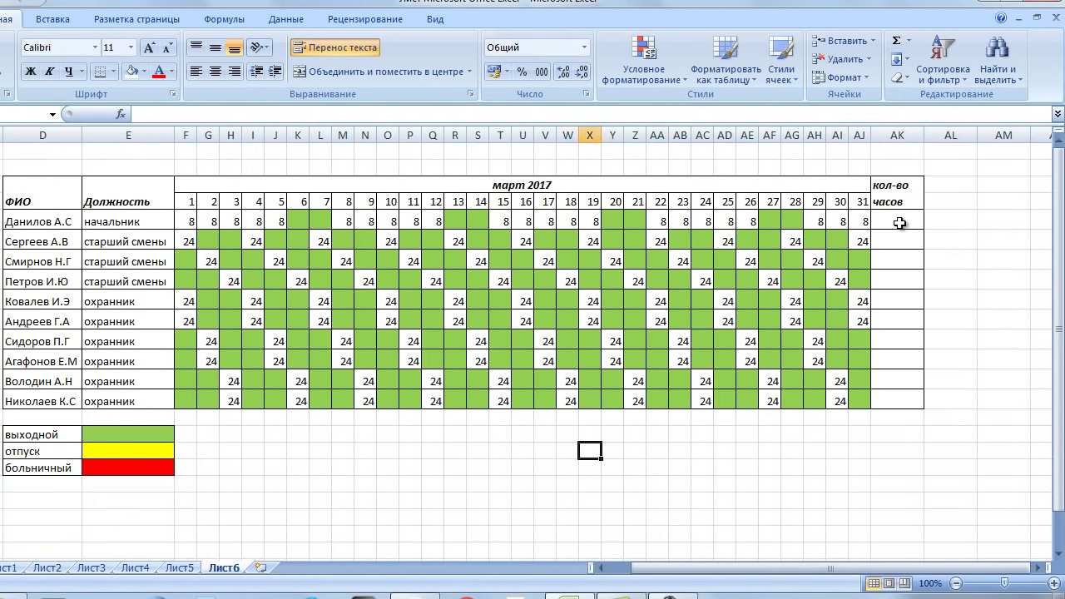
Enter =СУММ(F5:AJ5) in AK5 for a 184-hour total and fill it down to AK14
click(899, 222)
text(=)
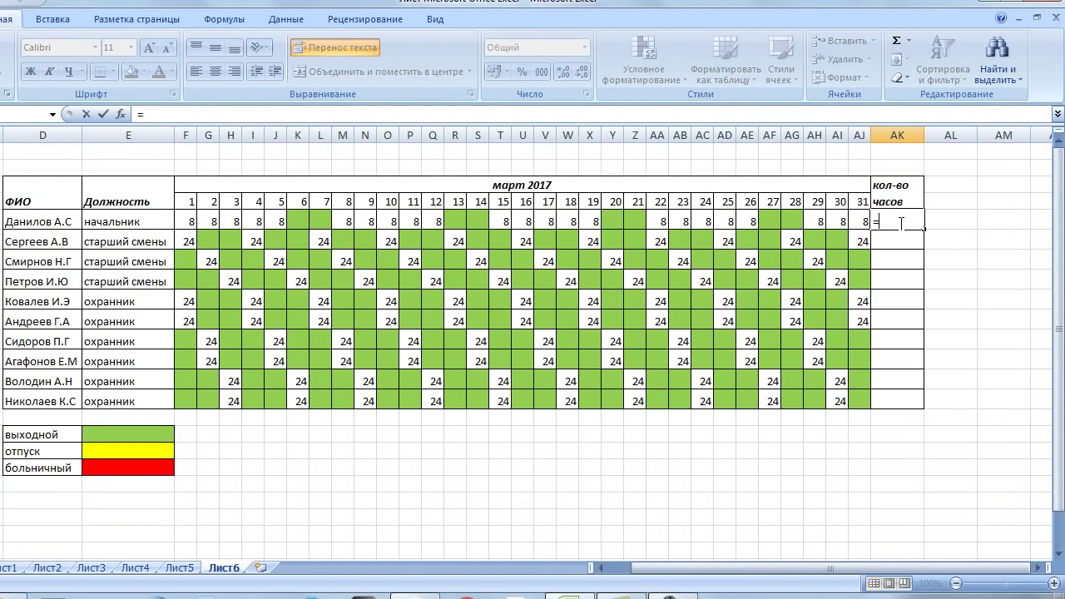
text(СУ)
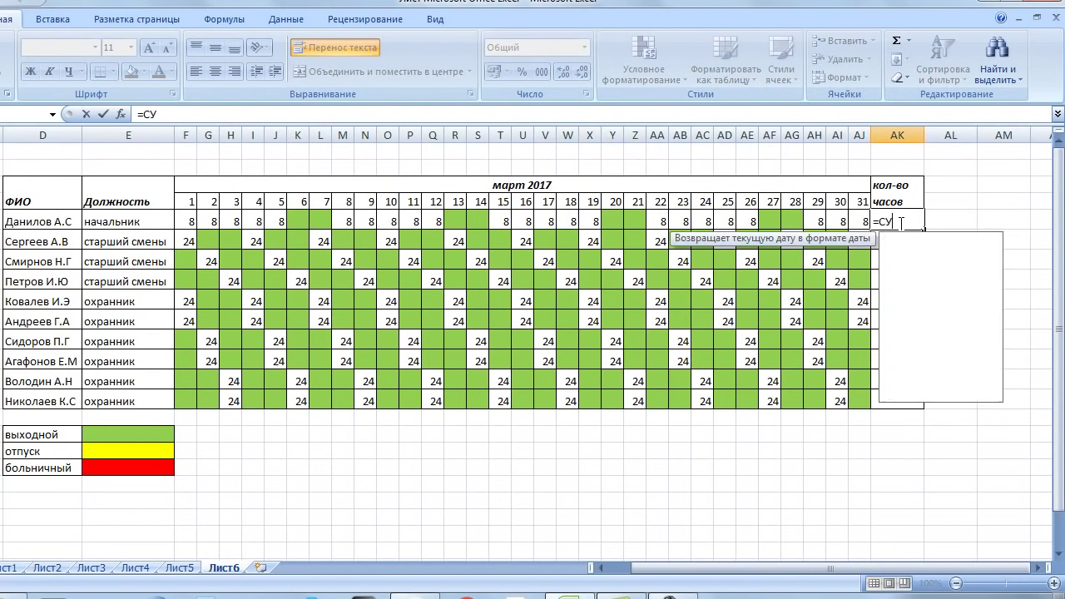
text(ММ()
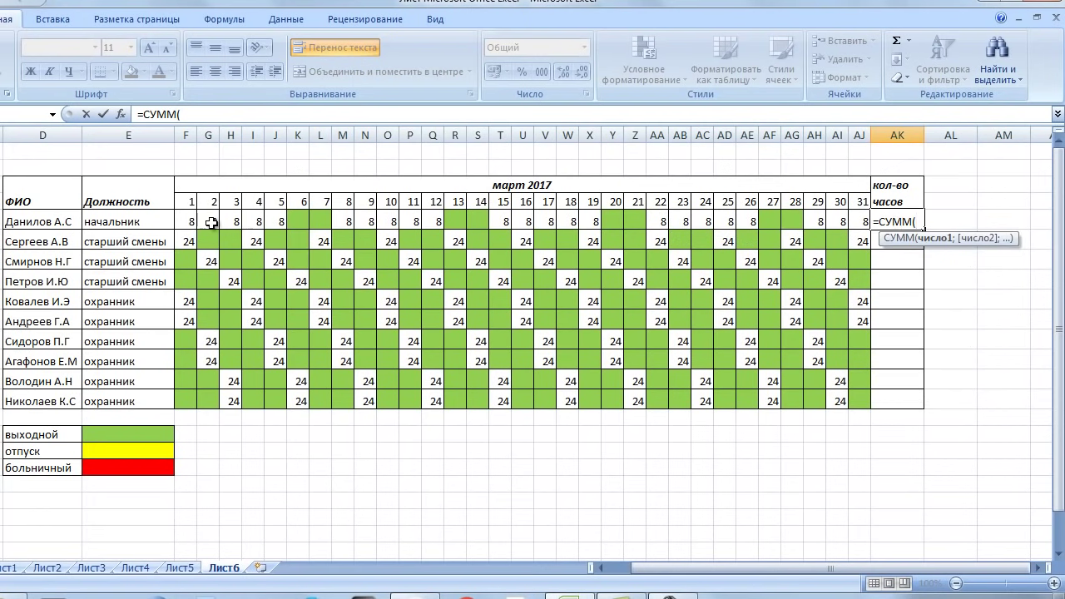
mouse_move(184, 219)
mouse_down()
mouse_move(467, 194)
mouse_move(862, 218)
mouse_up()
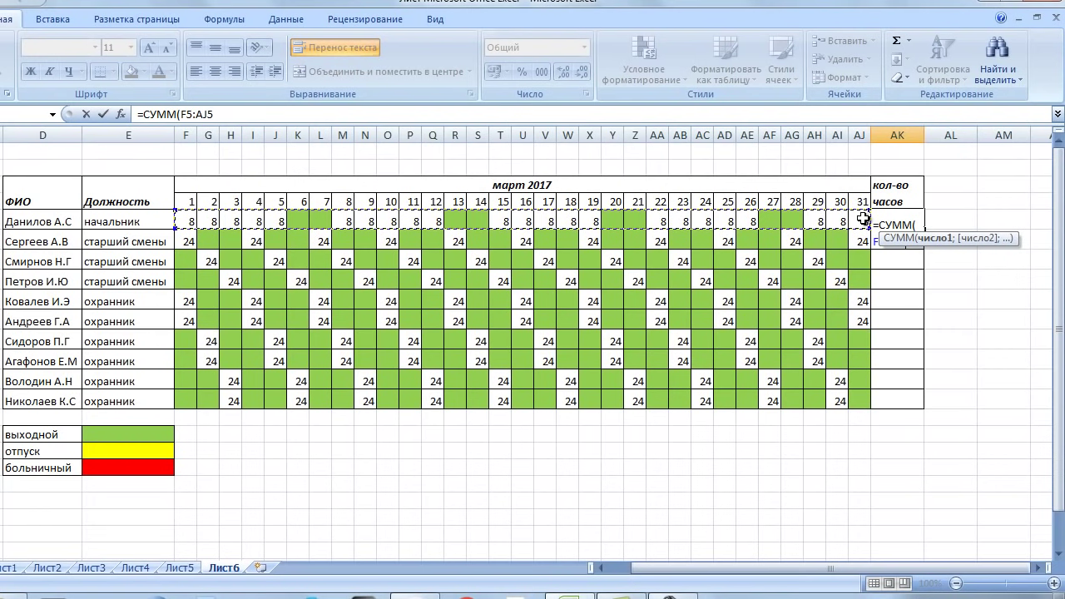
key(Return)
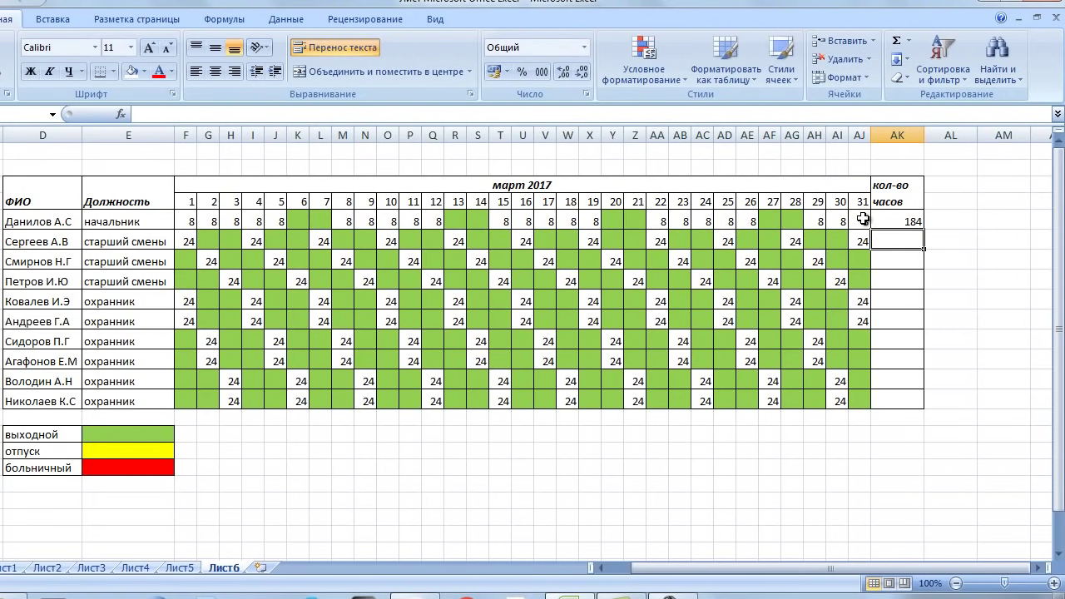
click(900, 222)
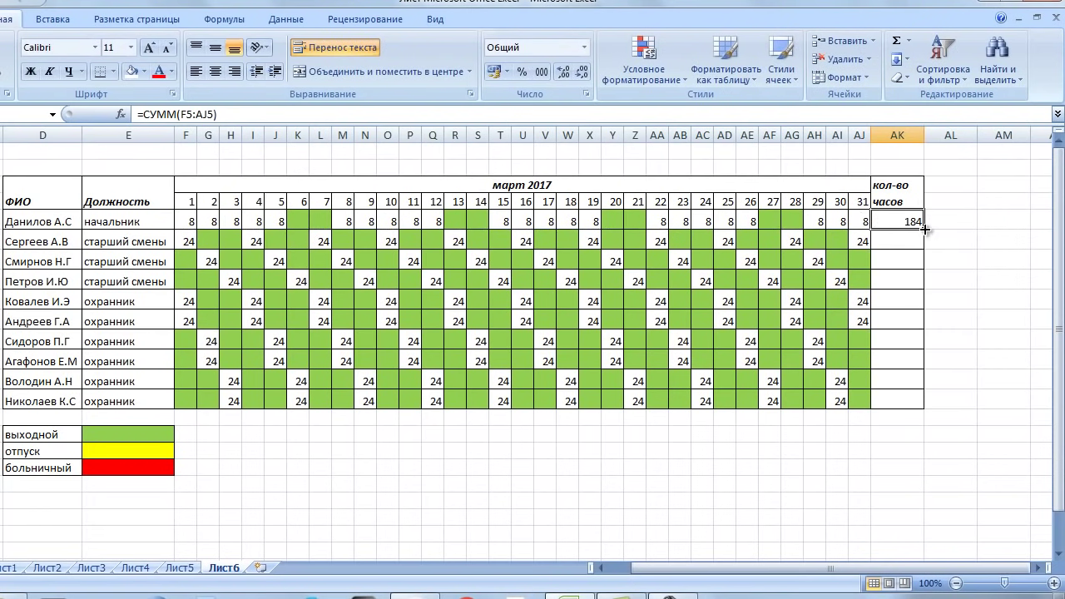
drag(924, 228, 923, 406)
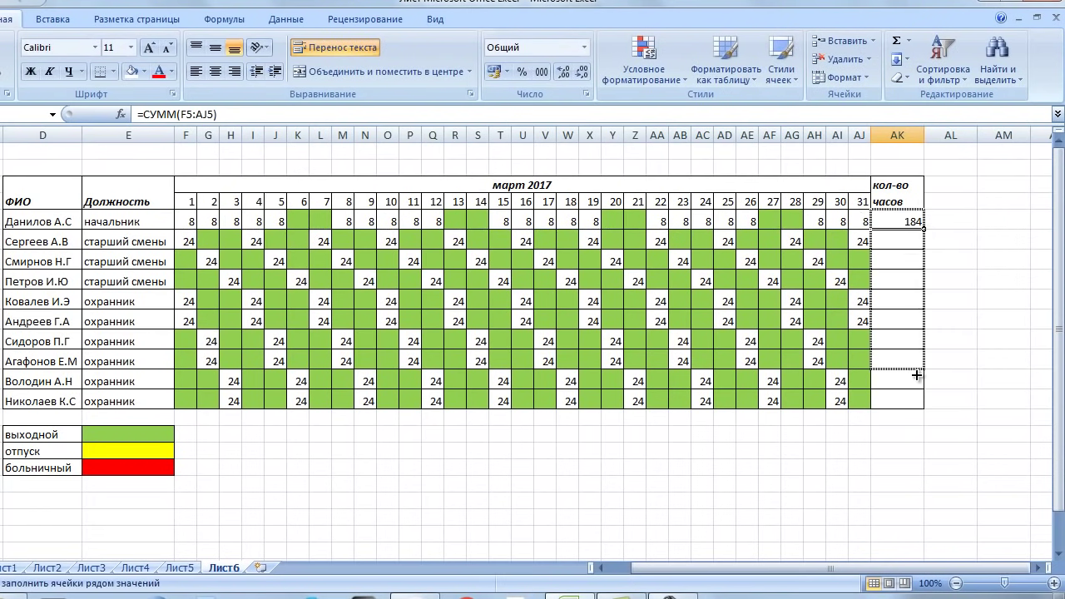
Clear Сидоров's shifts in V10:AJ10 and fill those days red as sick leave
click(894, 459)
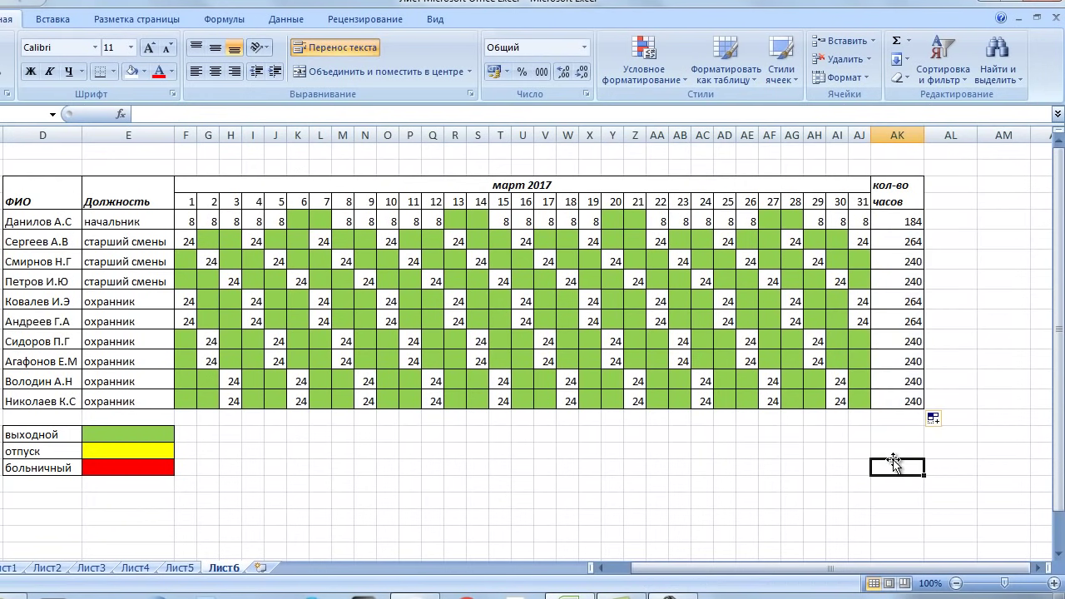
click(611, 417)
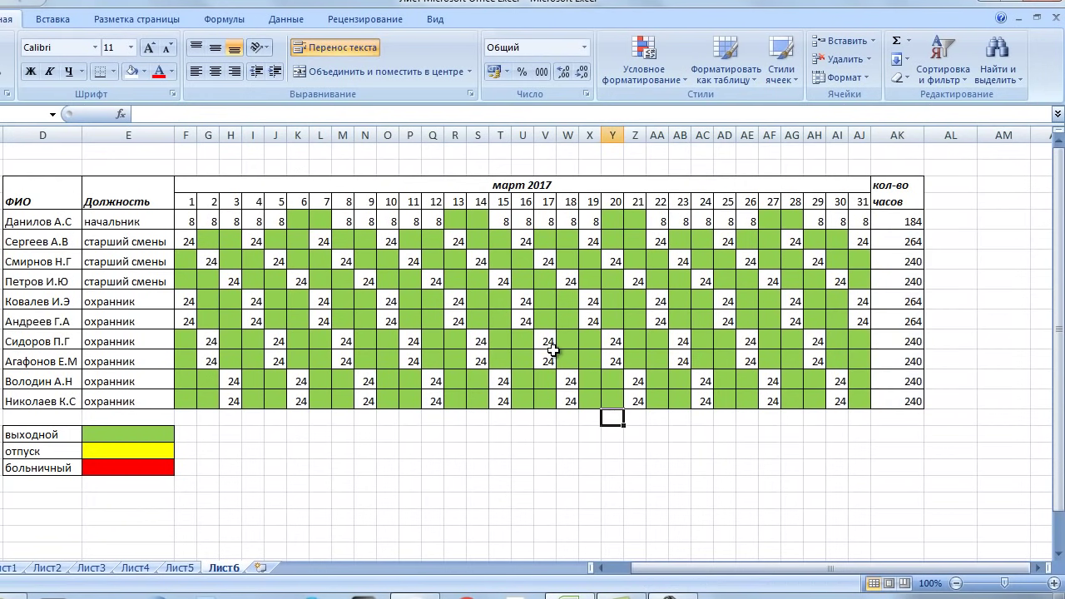
drag(544, 341, 854, 343)
key(Delete)
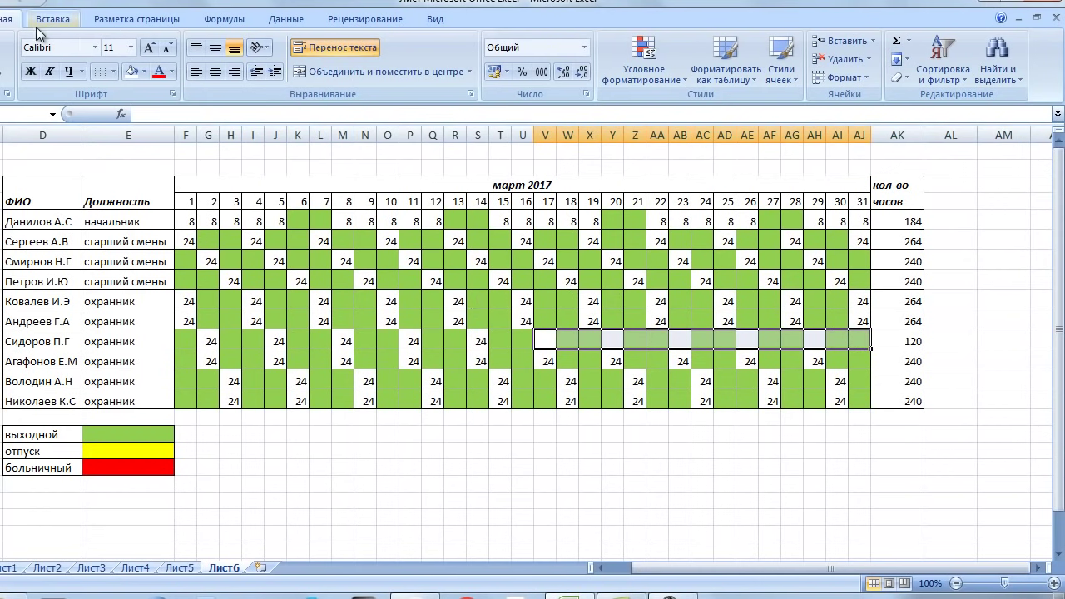
click(148, 73)
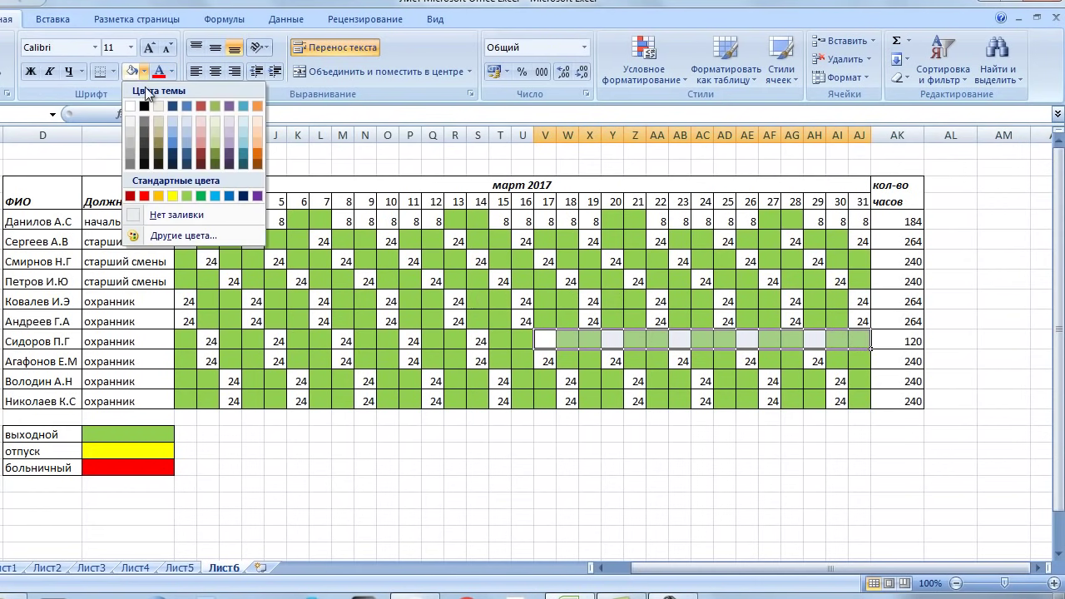
click(143, 194)
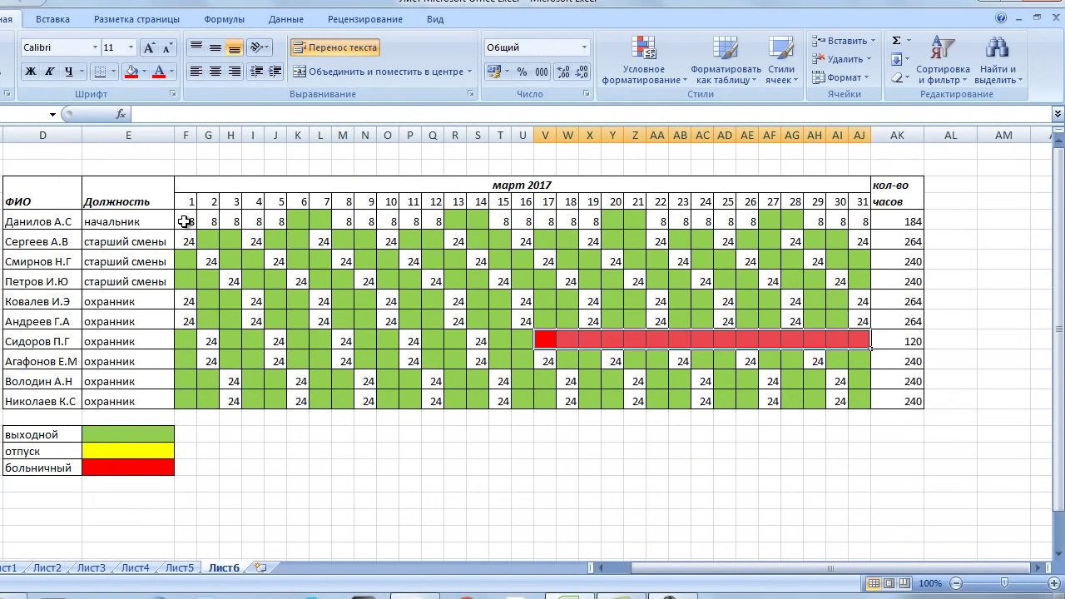
Clear Данилов's hours in F5:J5 and fill March 1–5 yellow as vacation
drag(184, 221, 275, 221)
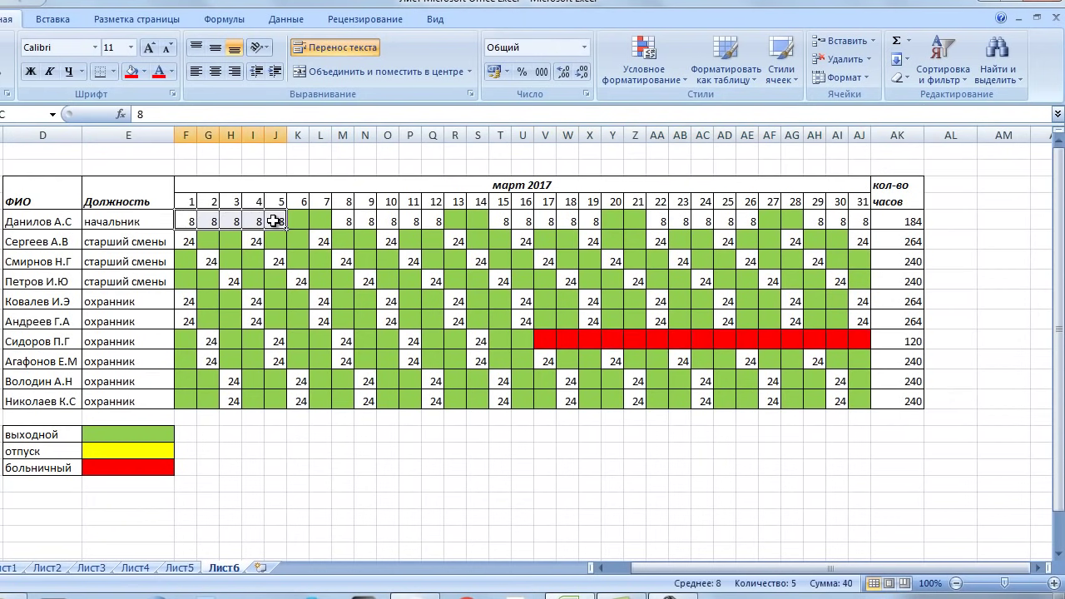
key(Delete)
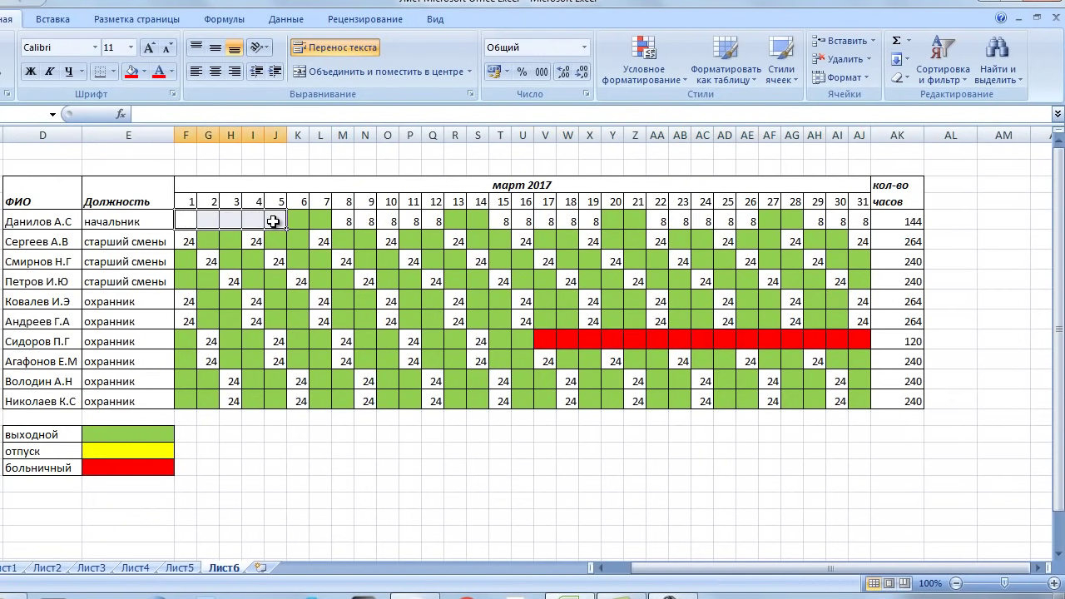
click(144, 71)
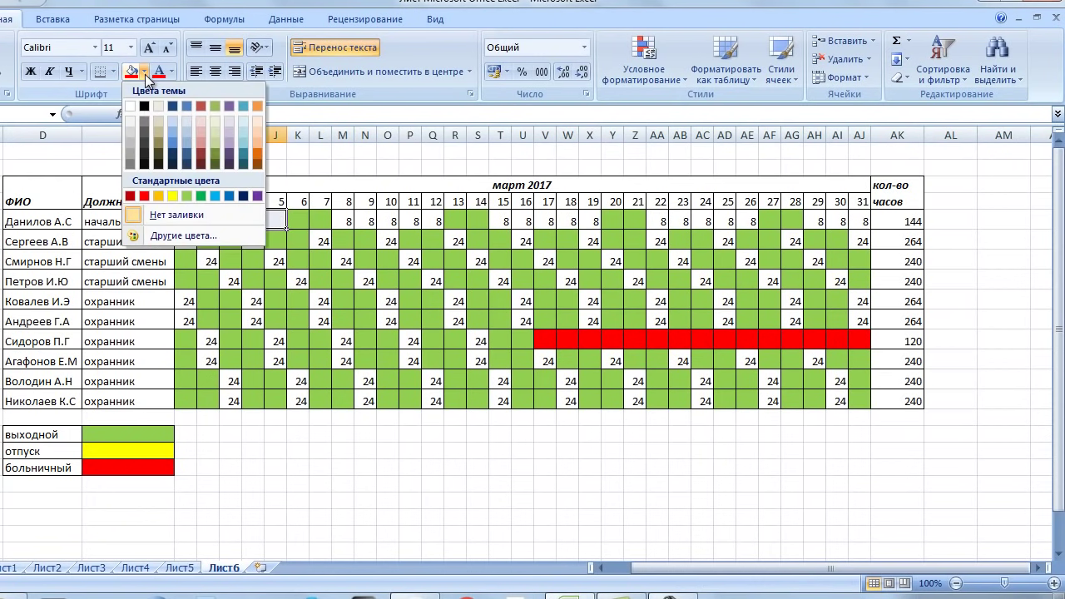
click(172, 196)
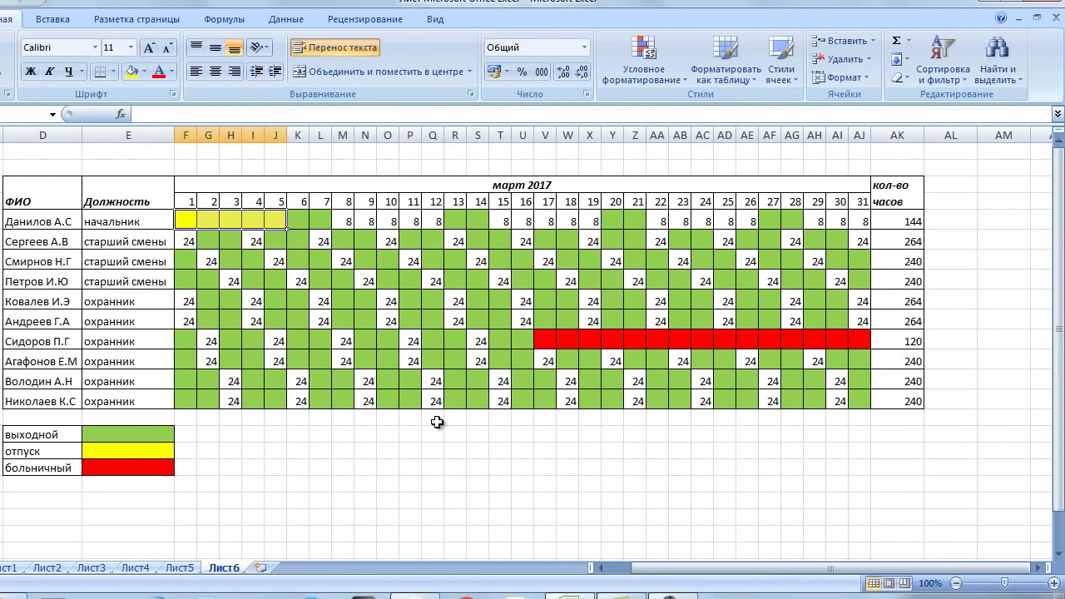
click(480, 449)
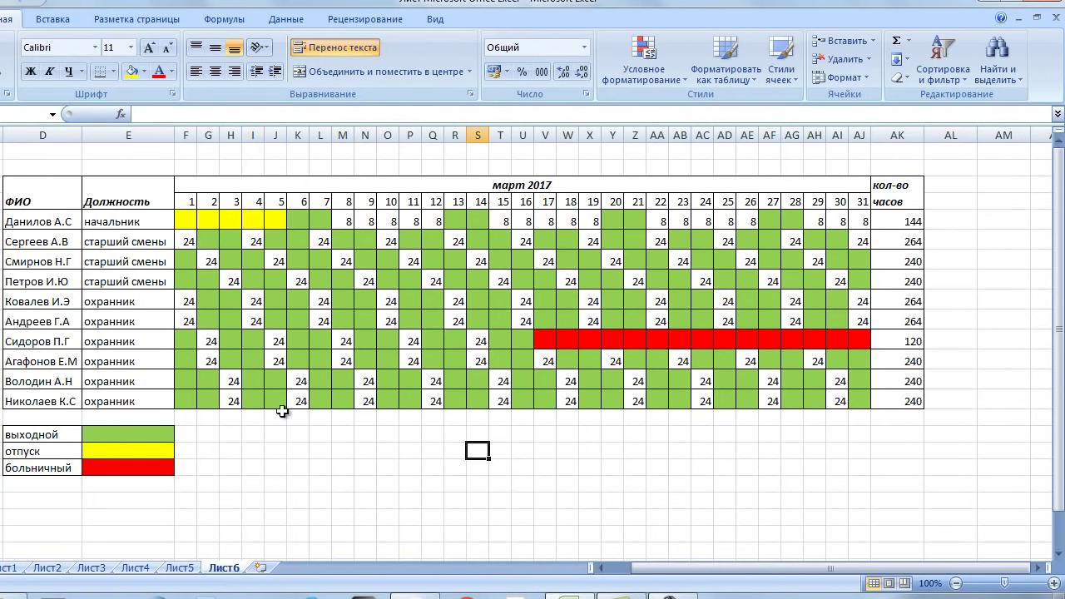